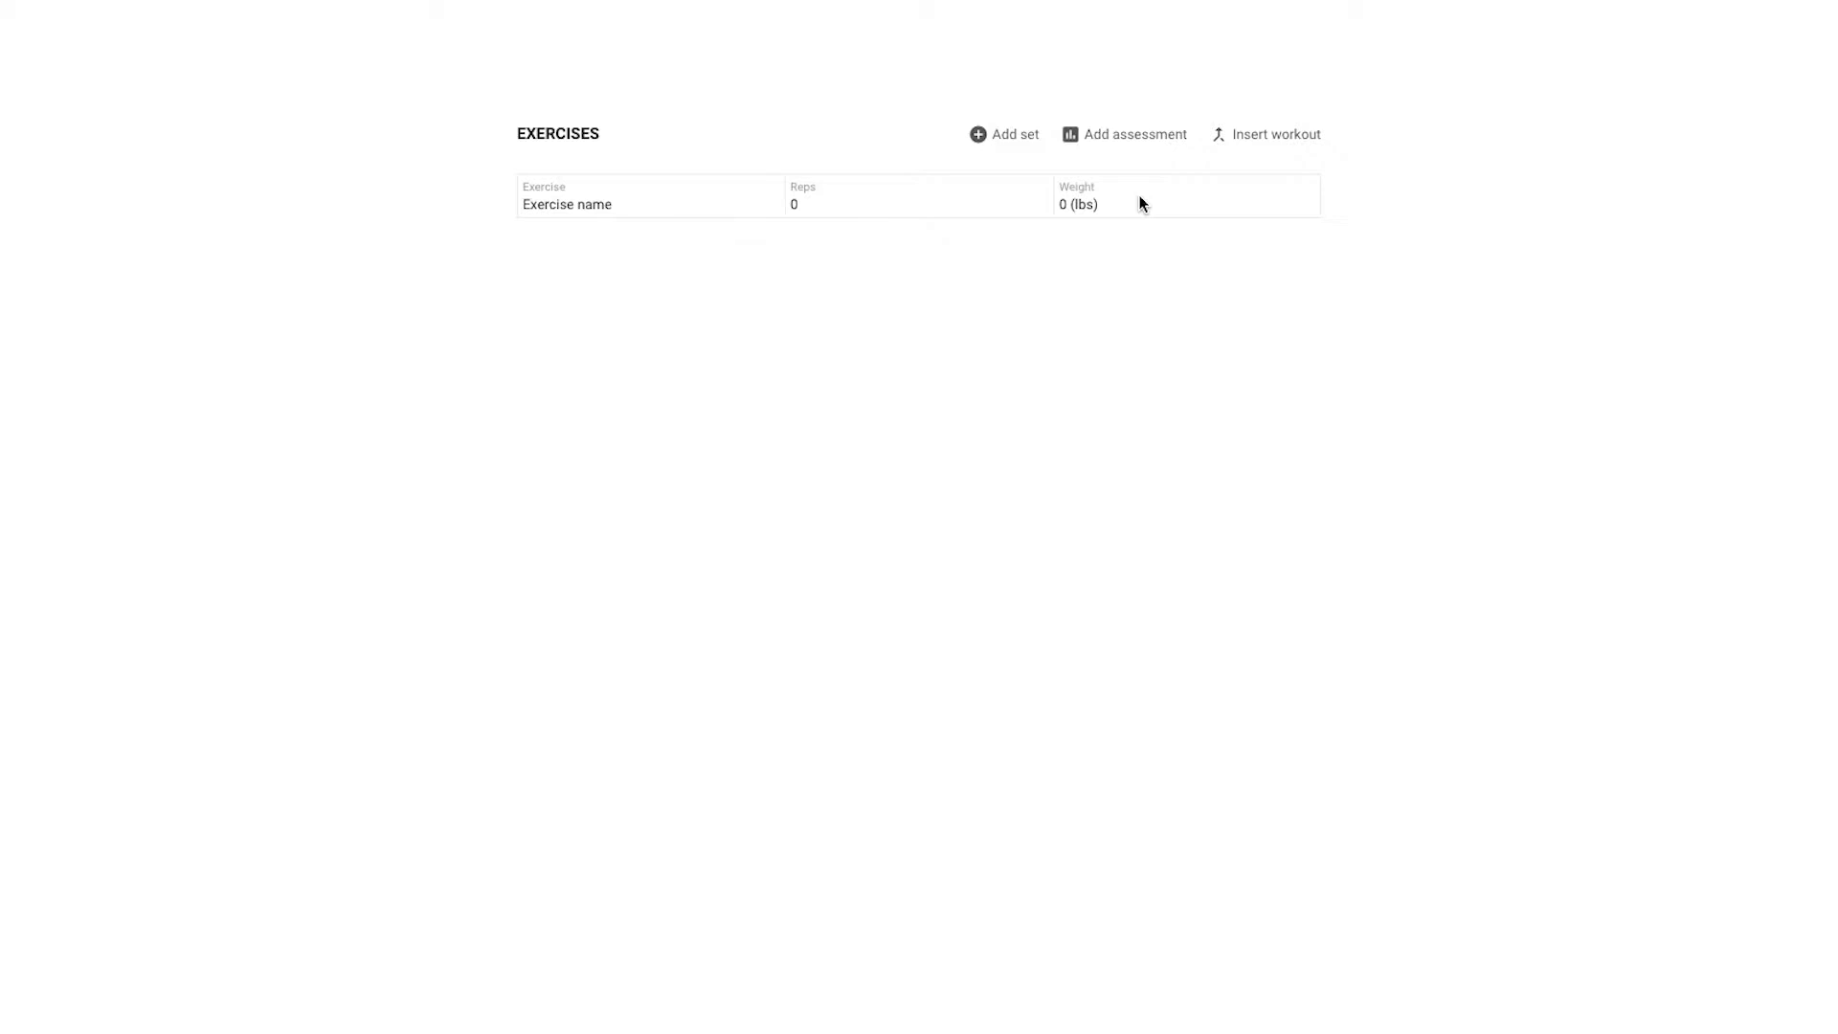
Step: Review the variable options available for the exercise row, including the Weight unit and primary variable, without changing them
right_click(907, 209)
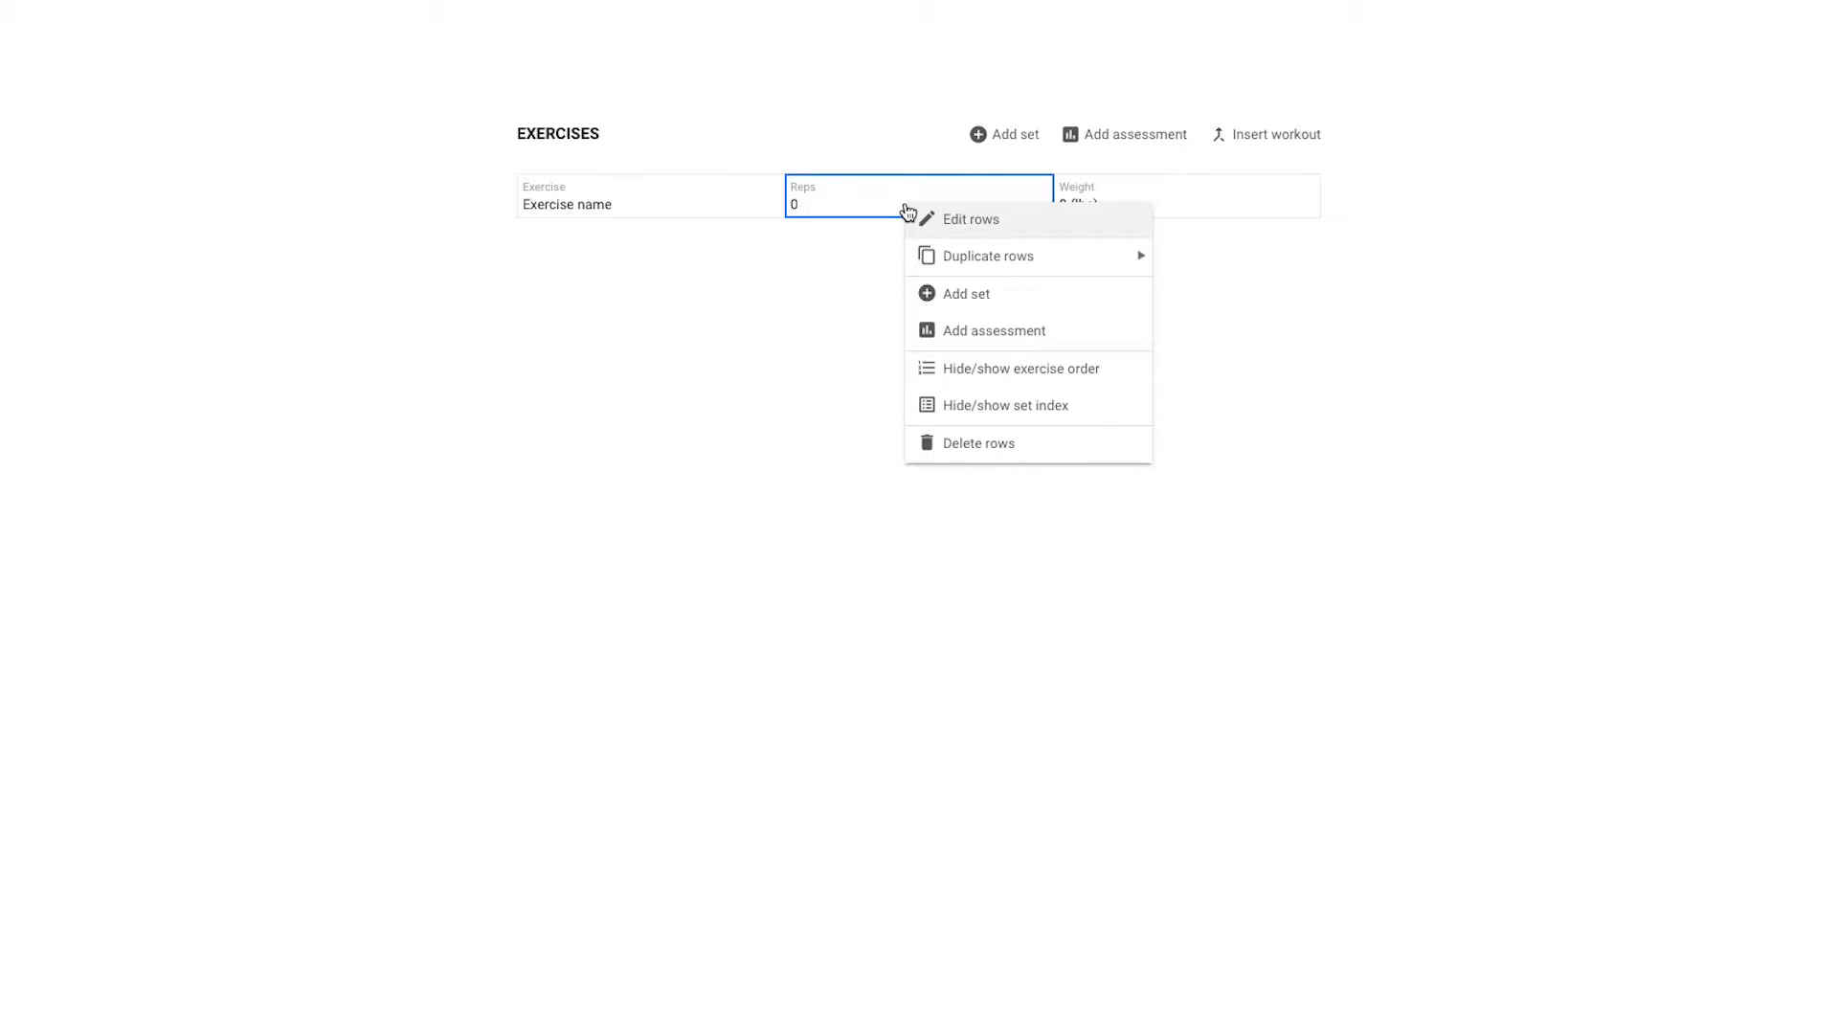
click(972, 220)
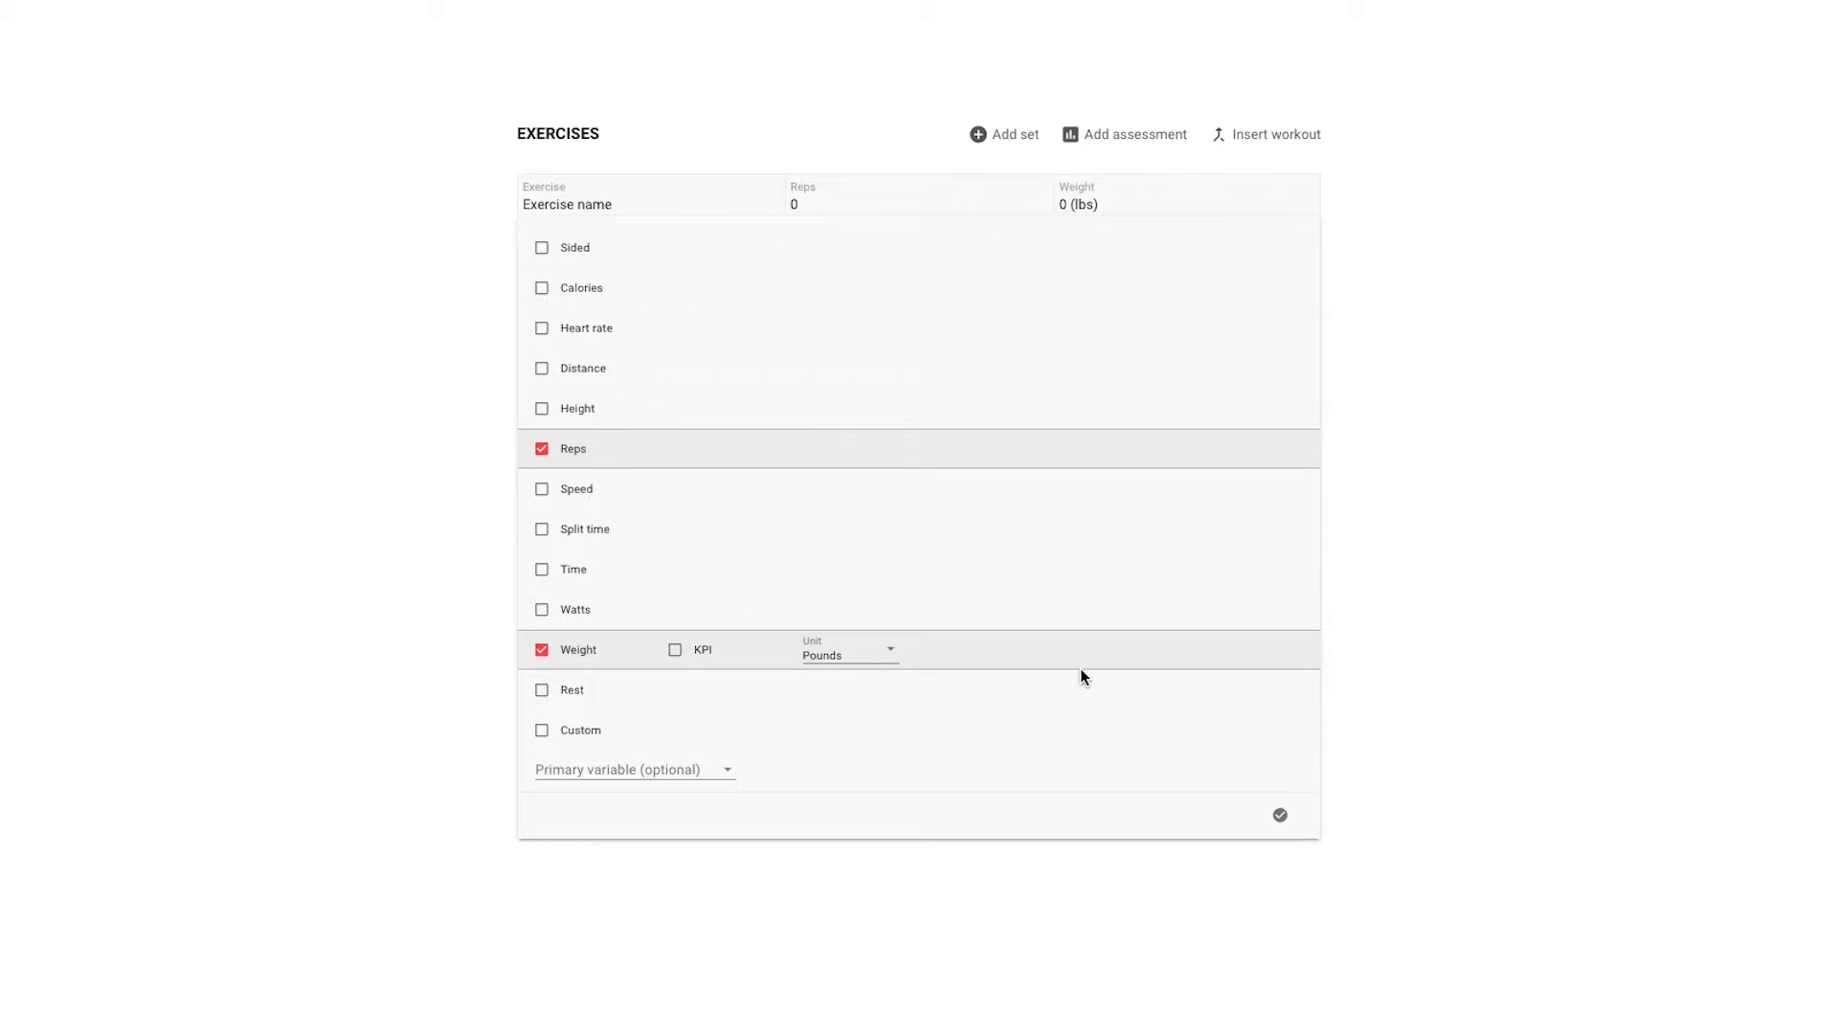
click(1281, 817)
Step: Duplicate the exercise row 2 times
right_click(833, 205)
mouse_move(972, 255)
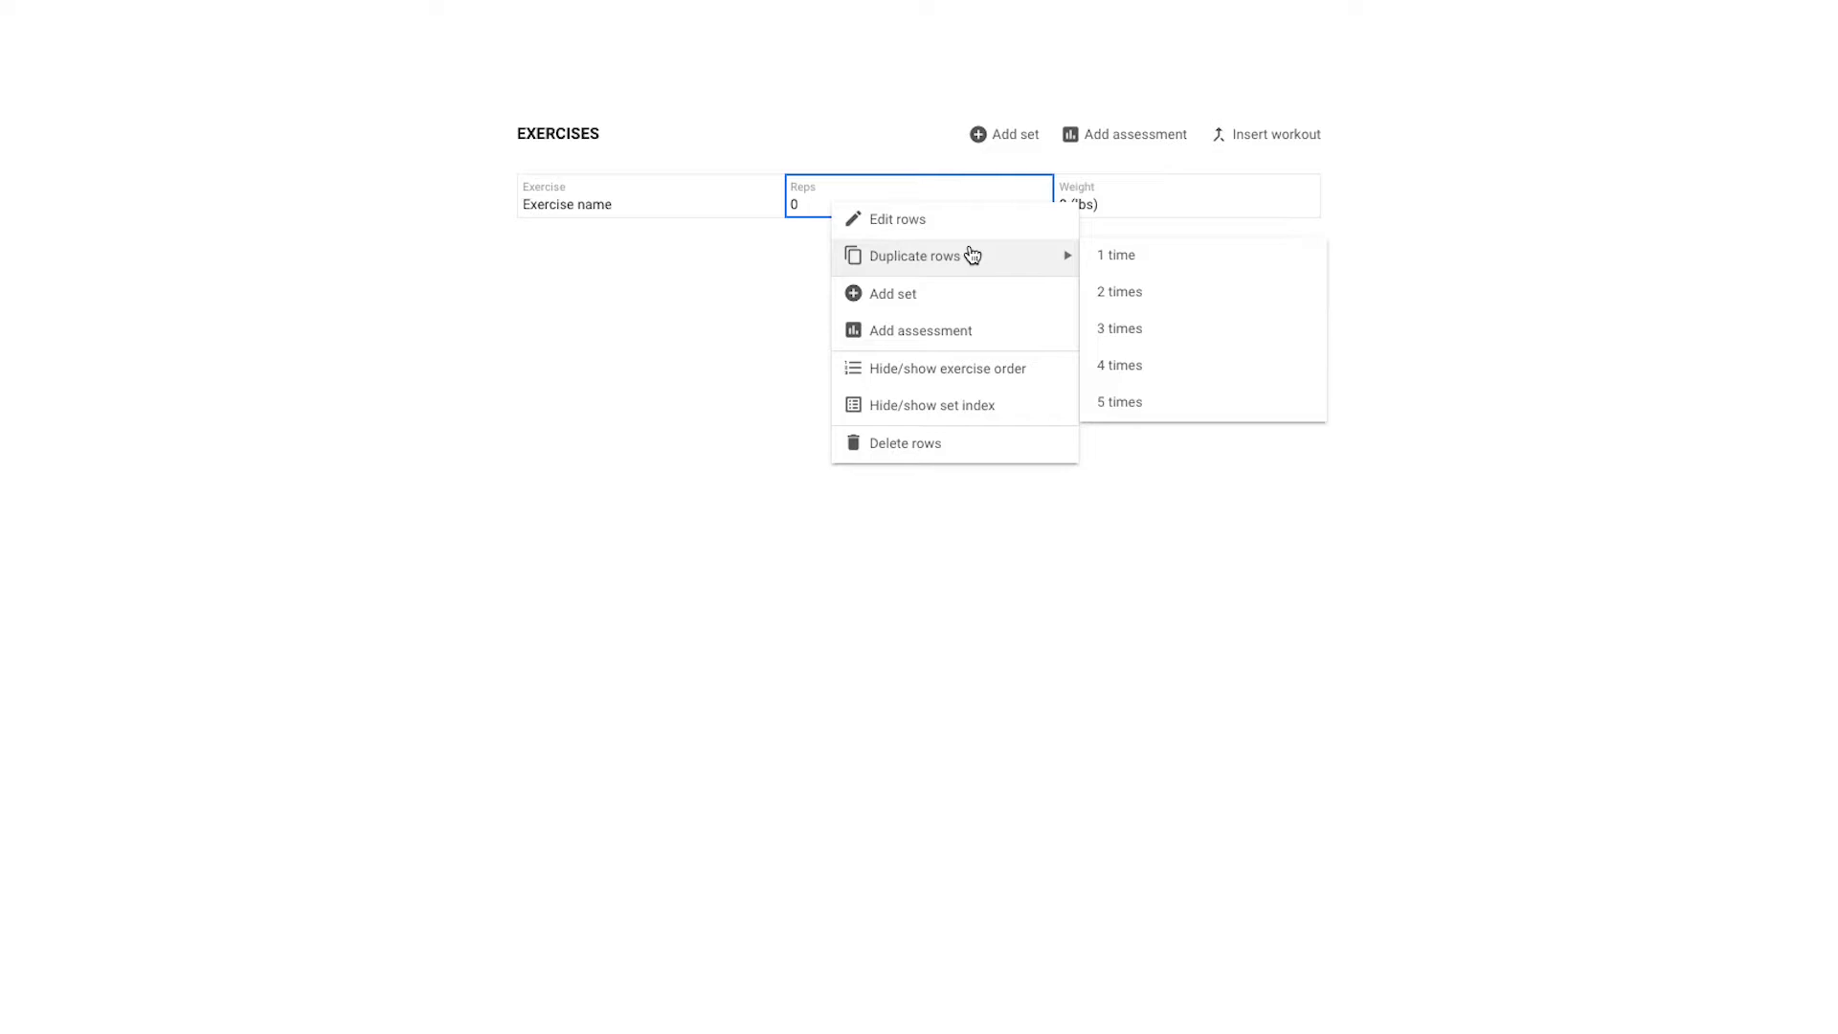
click(1184, 293)
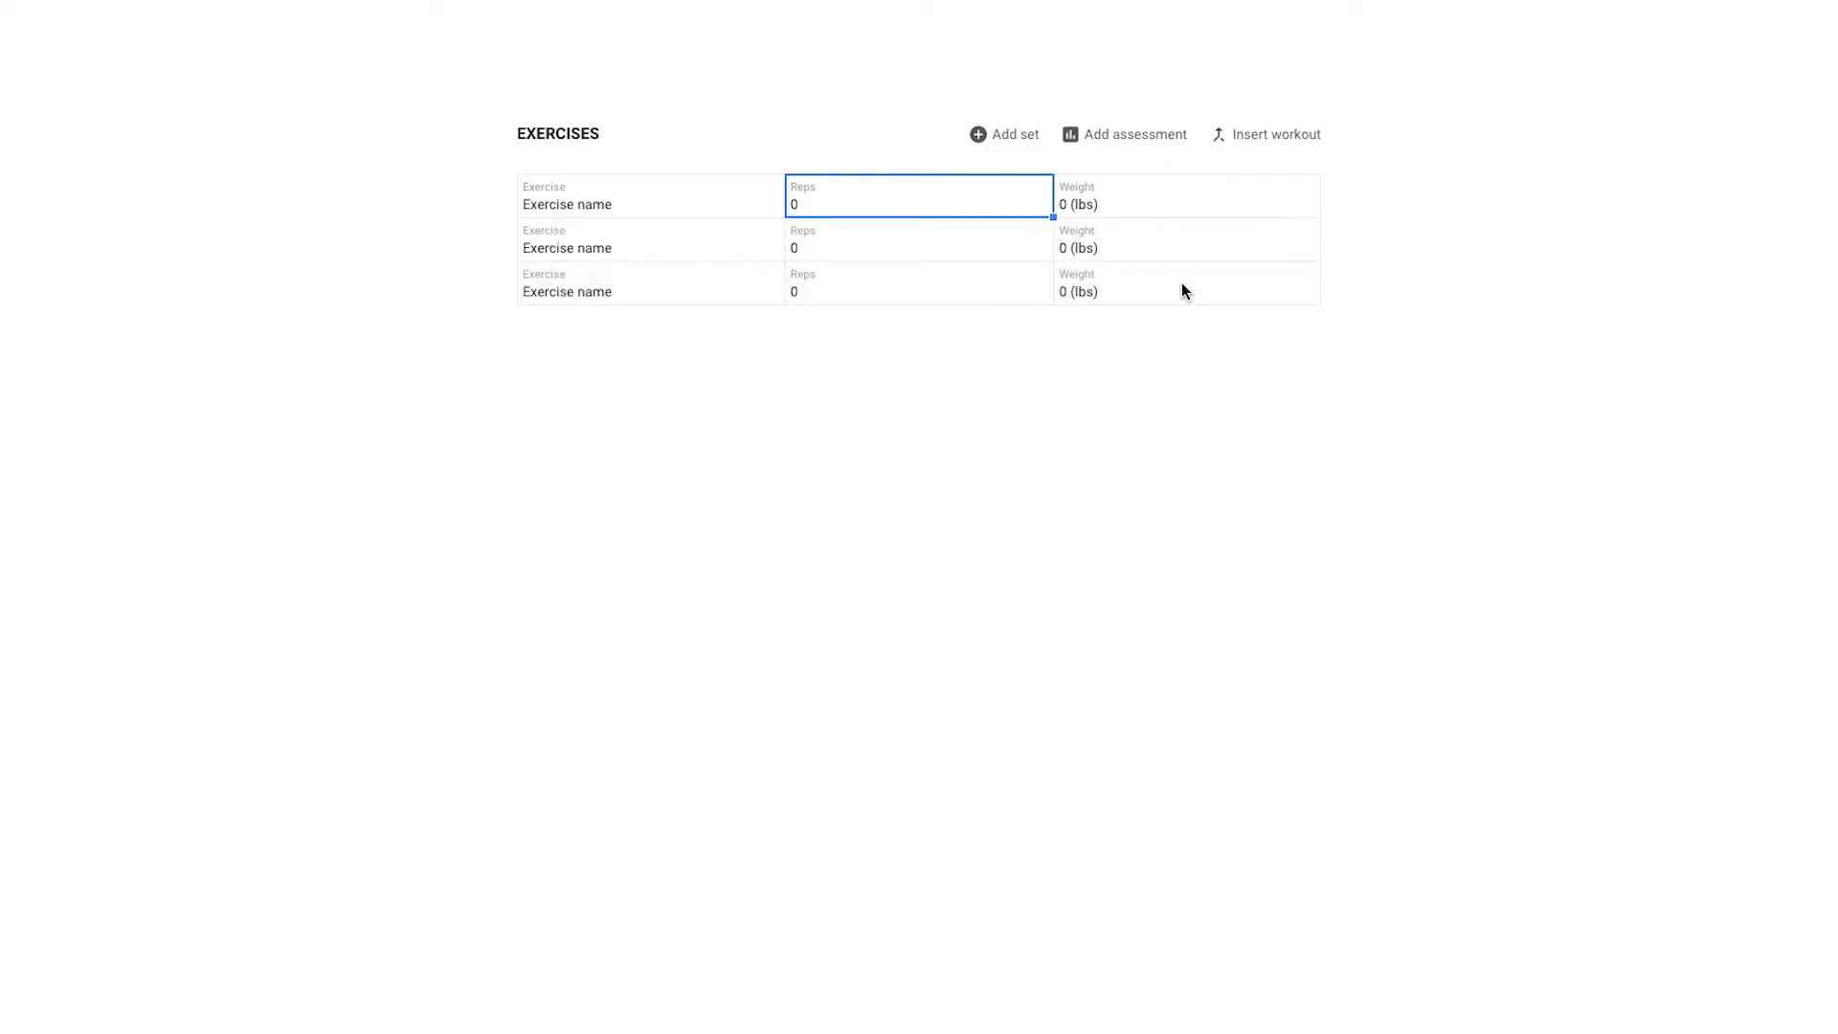
Step: Fill in the first row with exercise Bench Press, 5 reps and a weight of 225 lbs
click(639, 197)
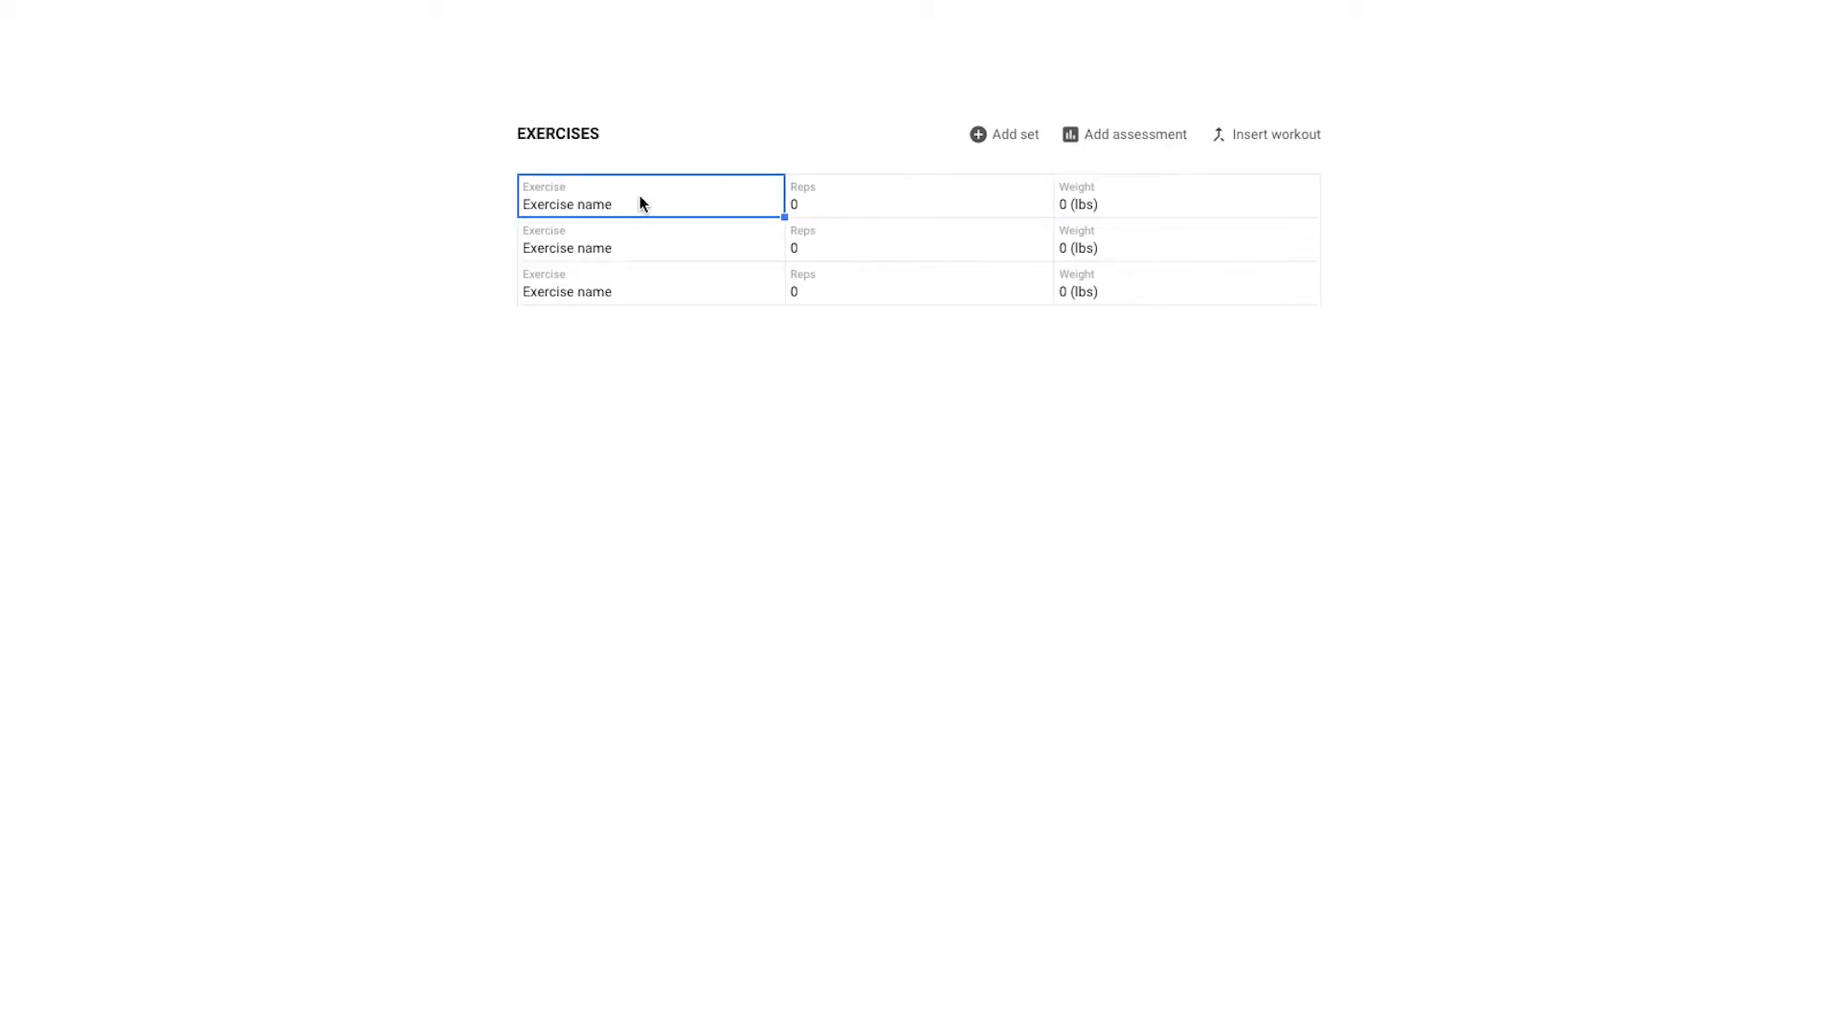
text(Bench Pres)
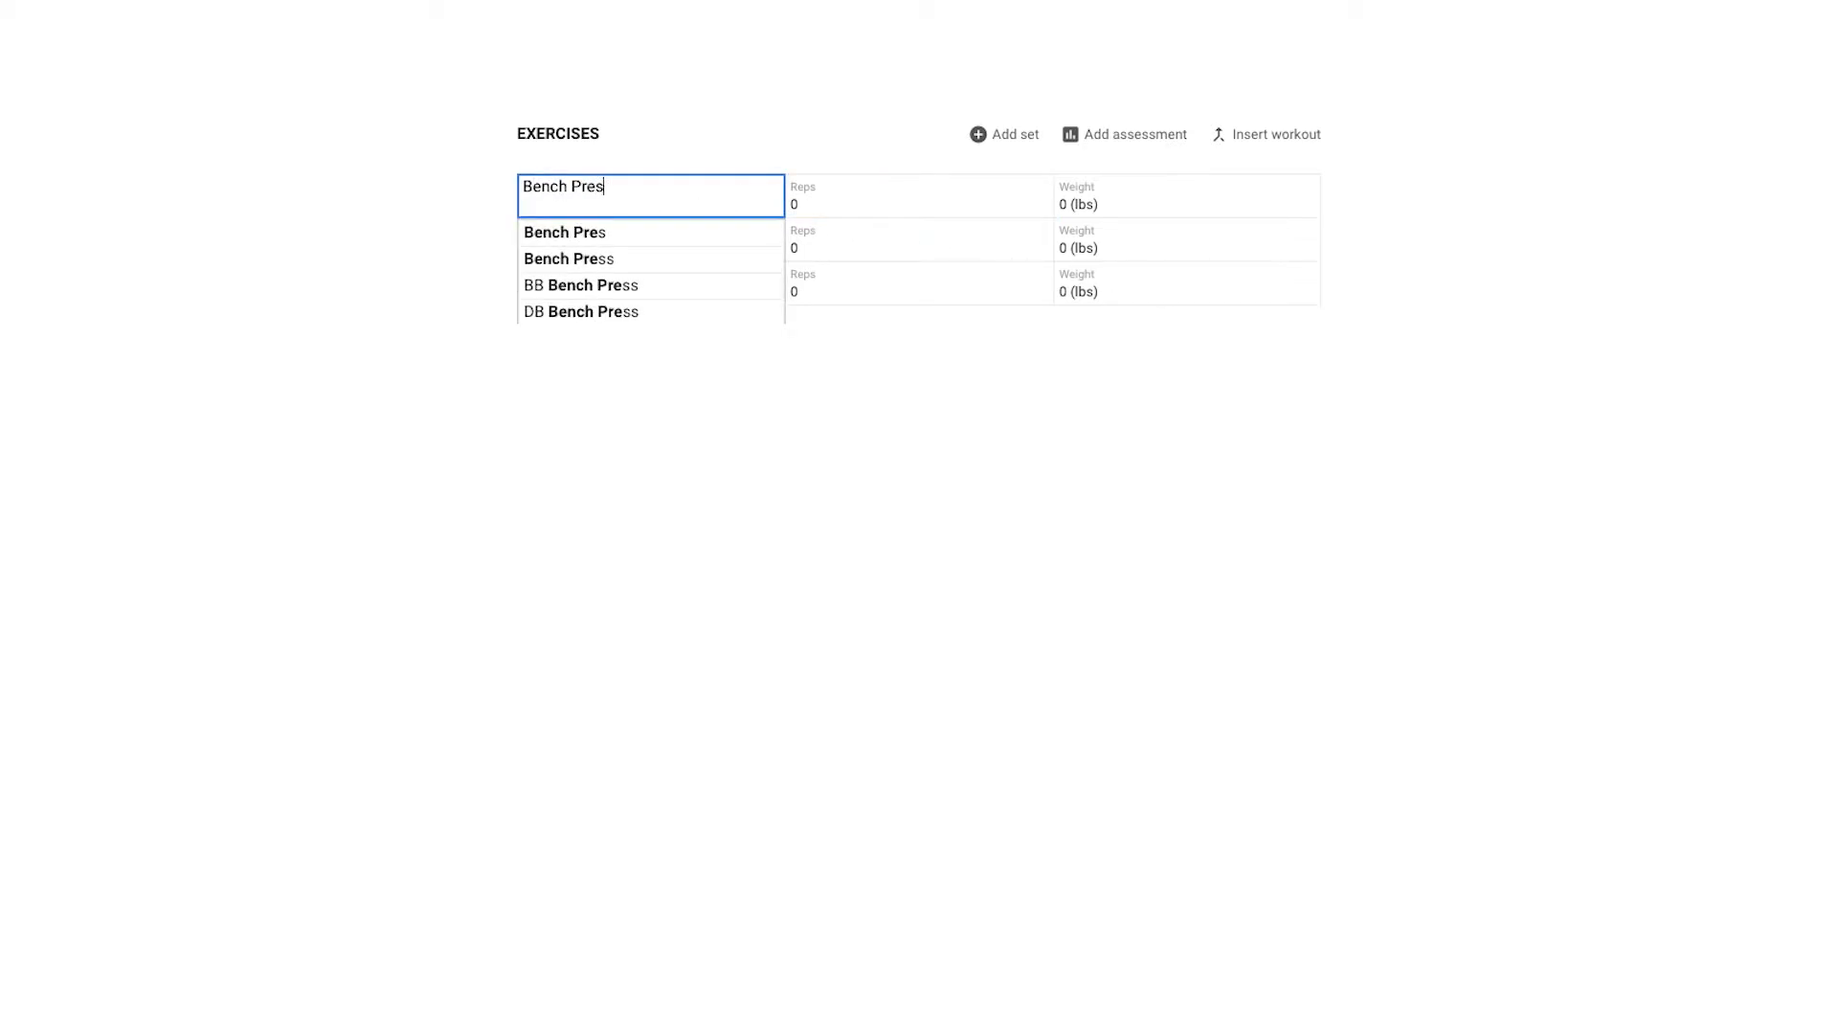
text(s)
key(Tab)
text(5)
key(Tab)
text(225)
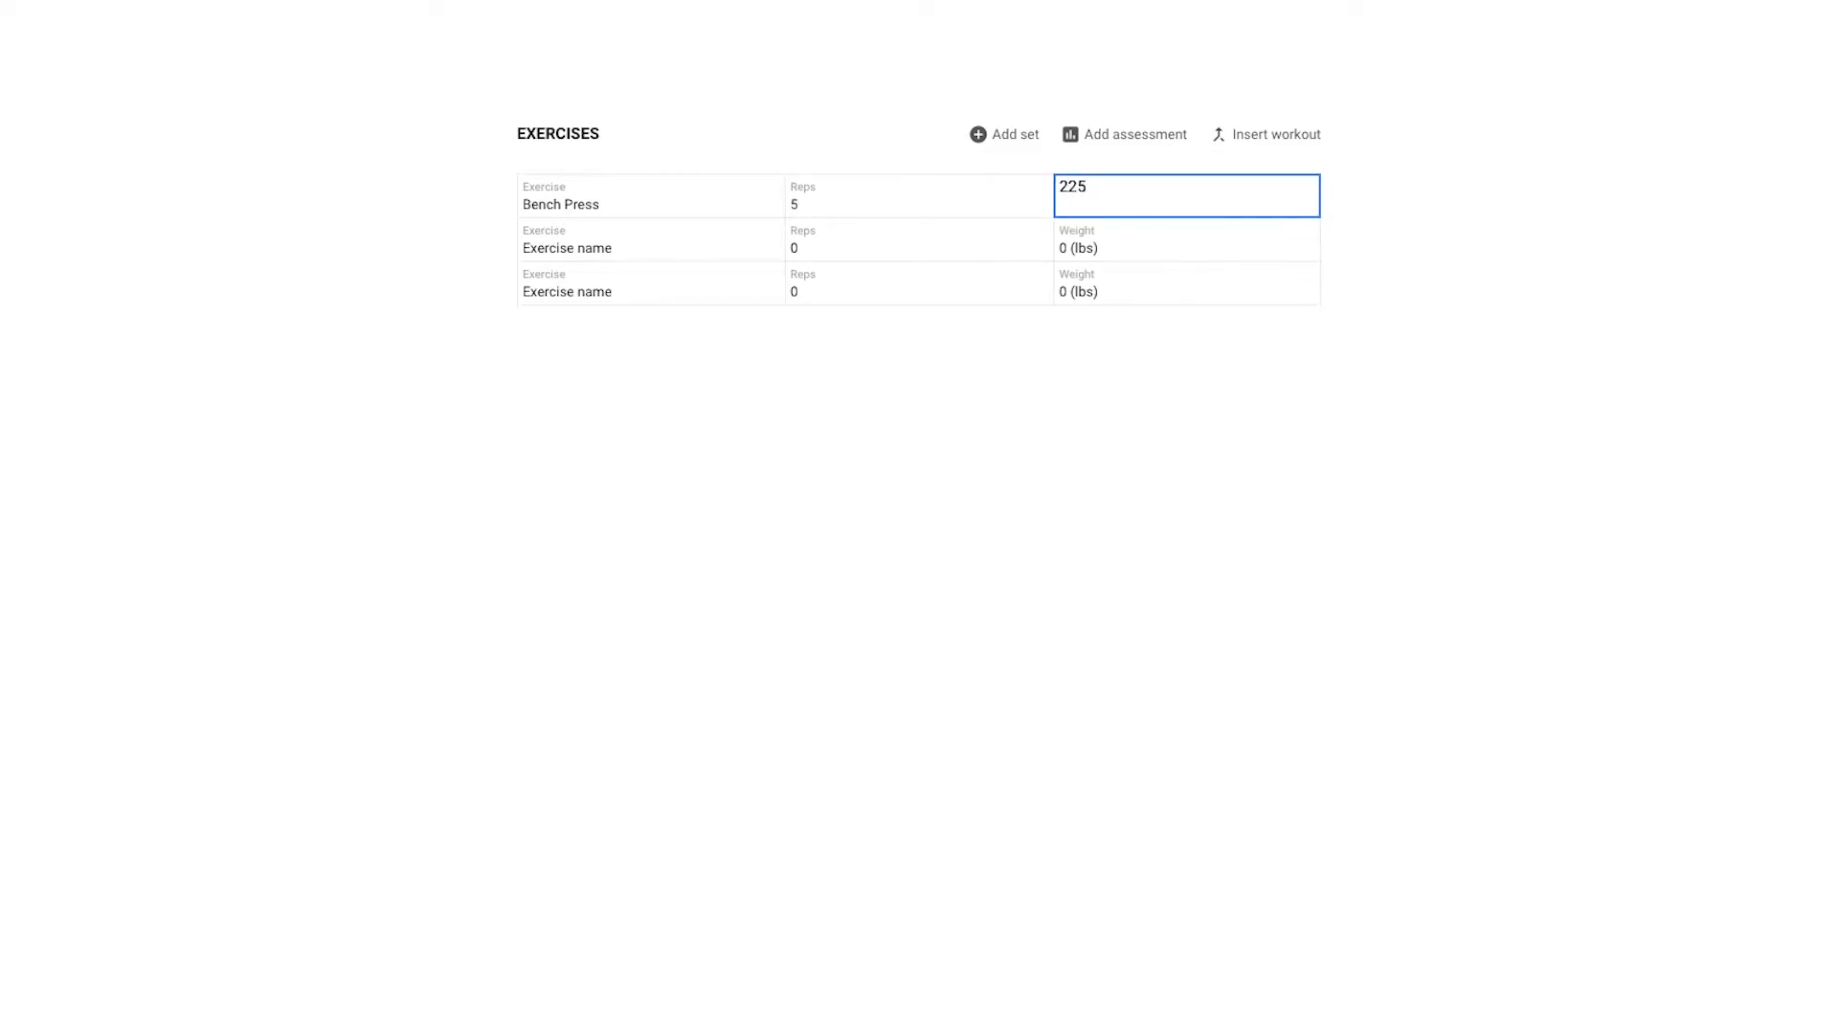
key(Return)
Step: Set the exercise name of the second and third rows to Bench Press
click(651, 197)
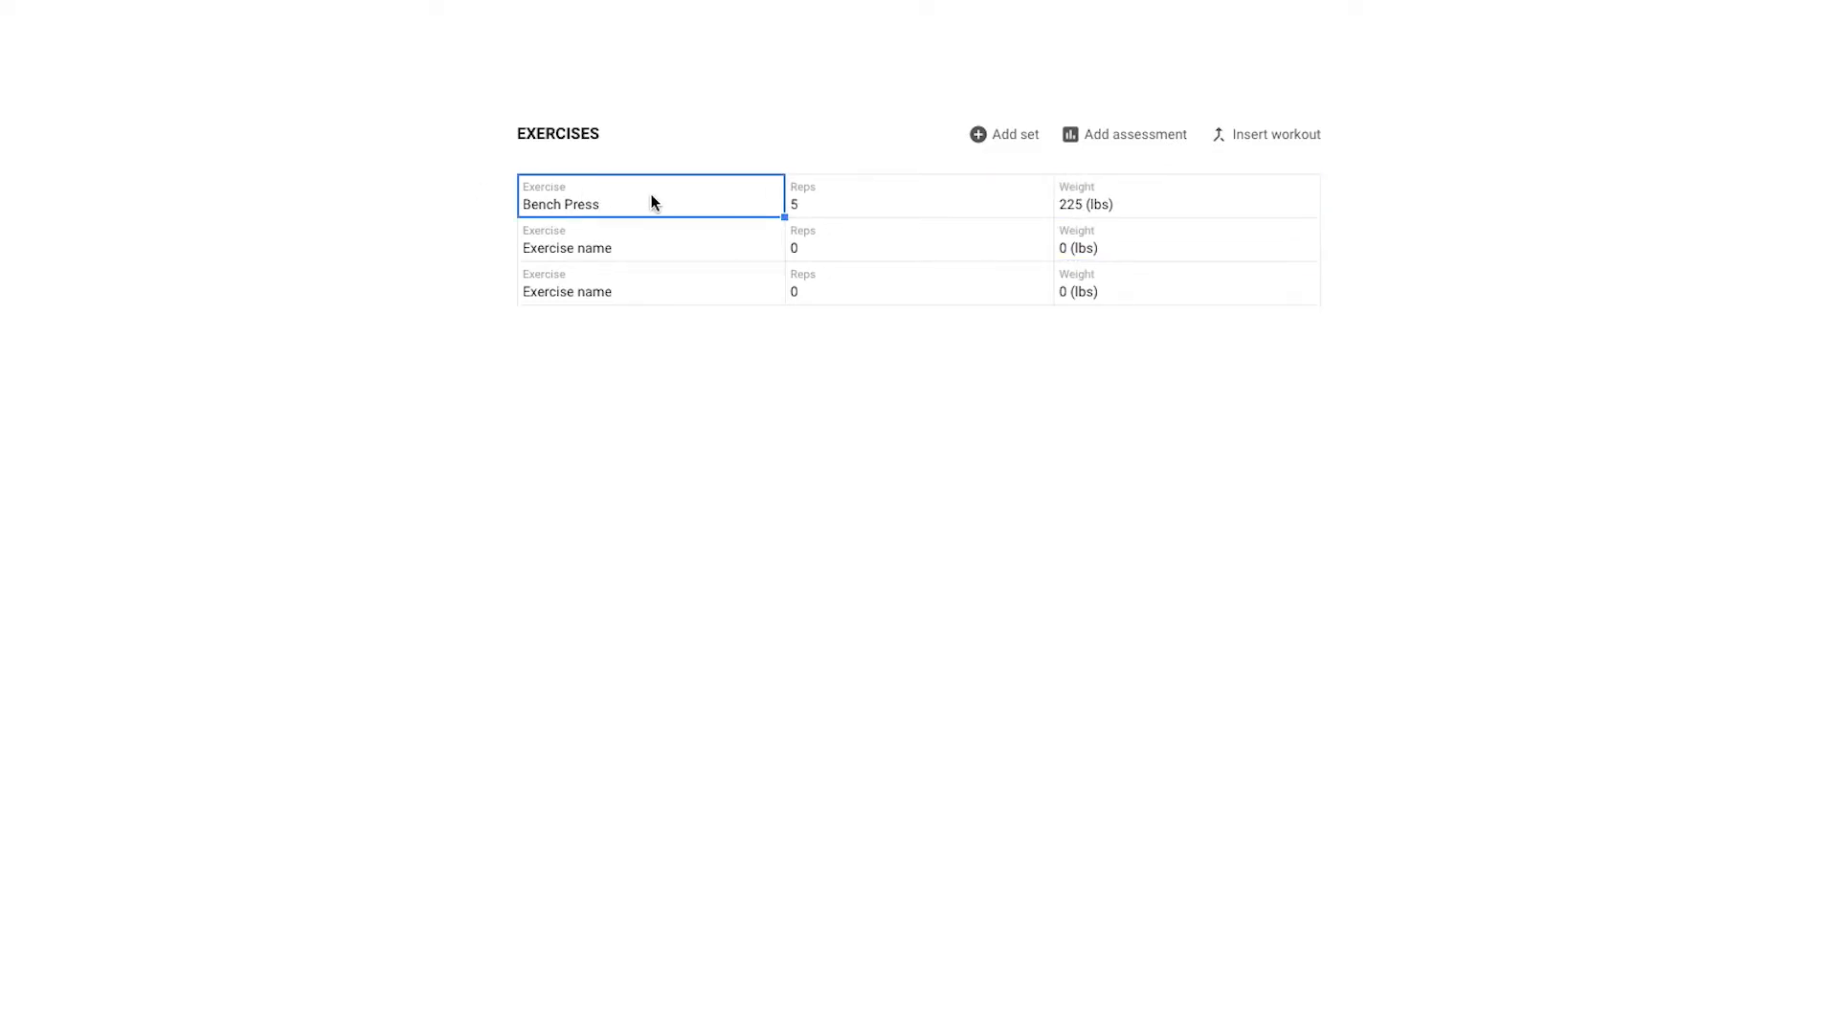
key(Down)
key(shift+Down)
text(Bench Press)
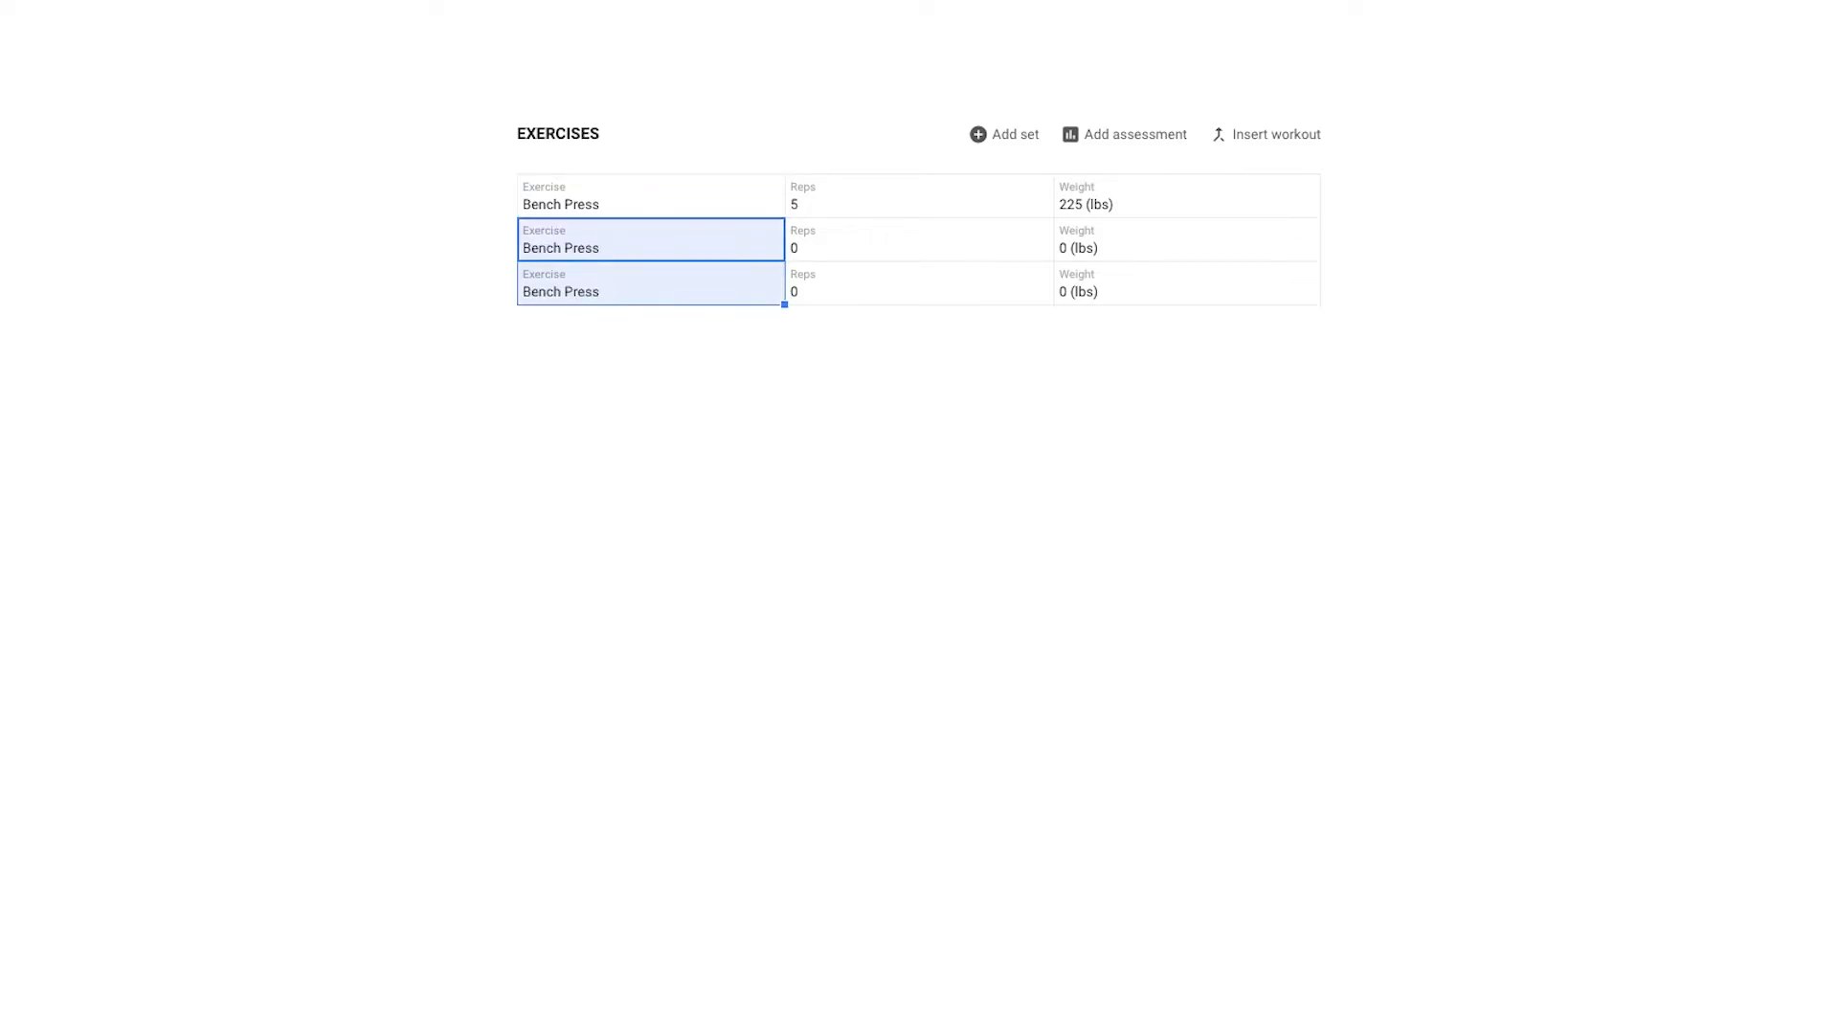
Step: Fill the first row's 5 reps and 225 lbs weight down to the other two Bench Press rows
key(Right)
key(Up)
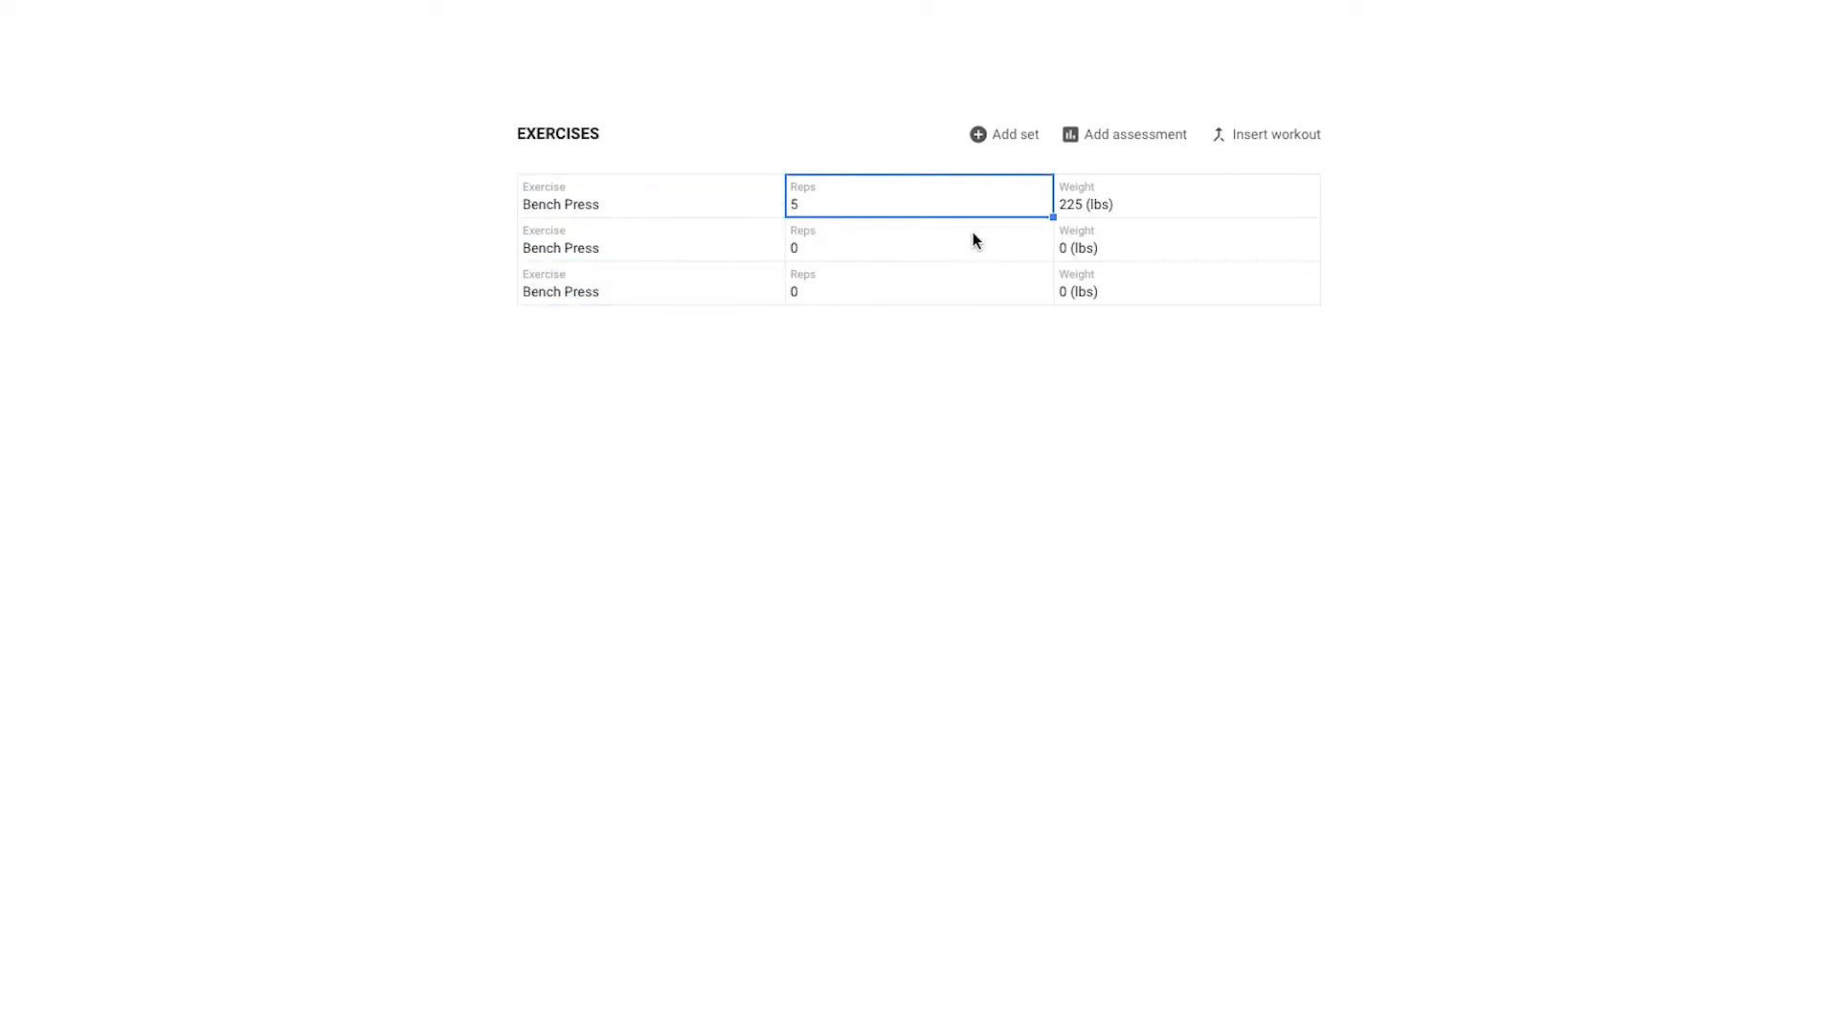
drag(1050, 210, 1054, 289)
click(1253, 206)
drag(1319, 217, 1318, 302)
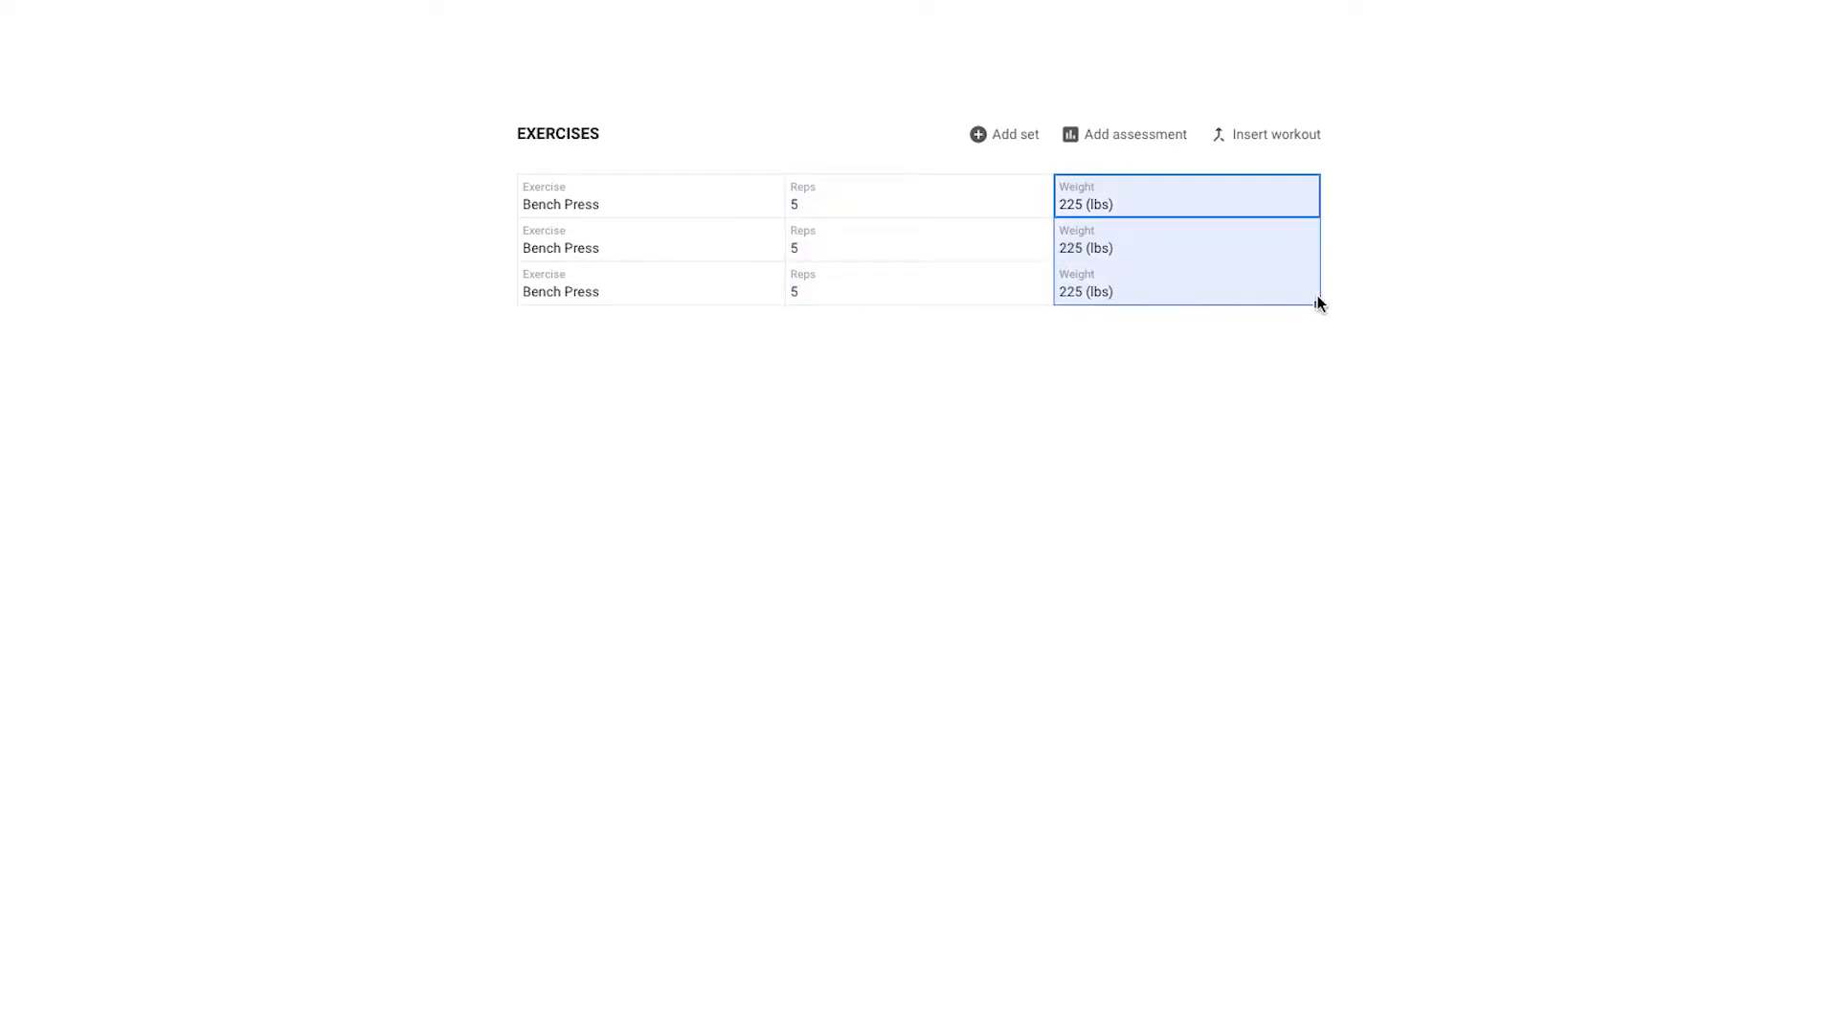
click(1088, 409)
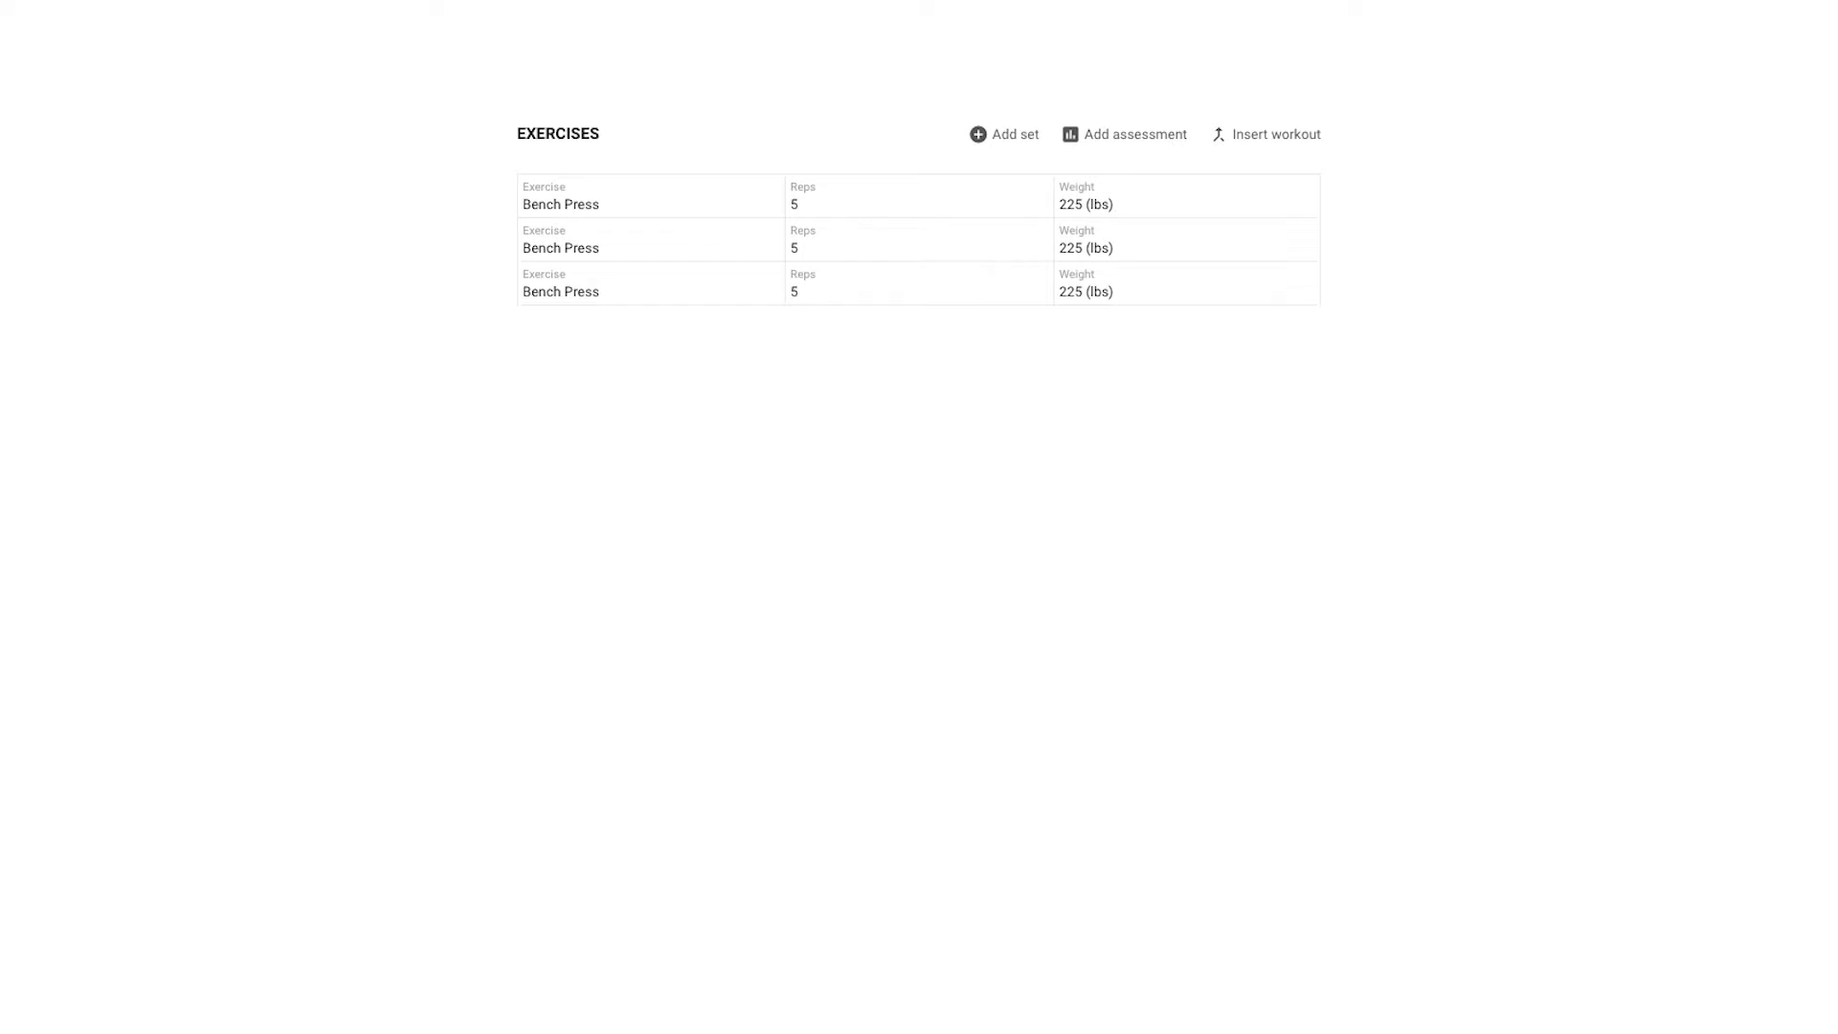
Step: Add a blank set beneath each of the three Bench Press rows
right_click(793, 192)
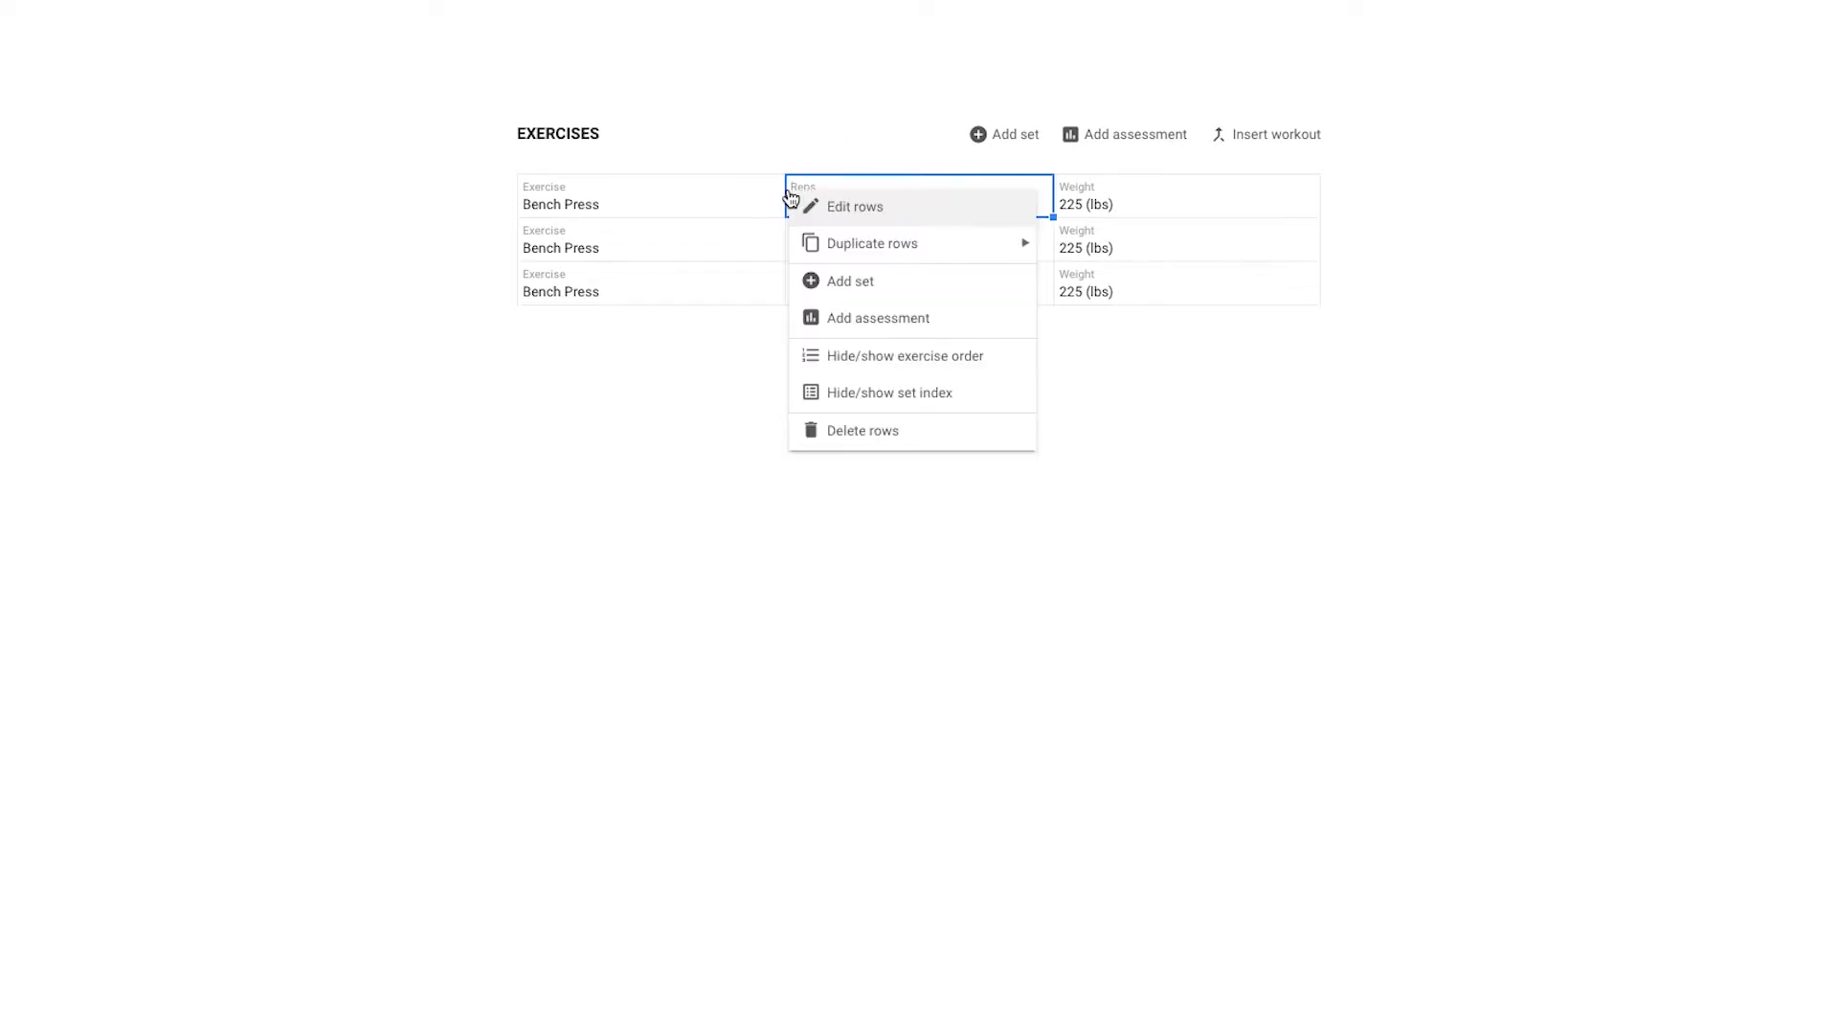
click(841, 282)
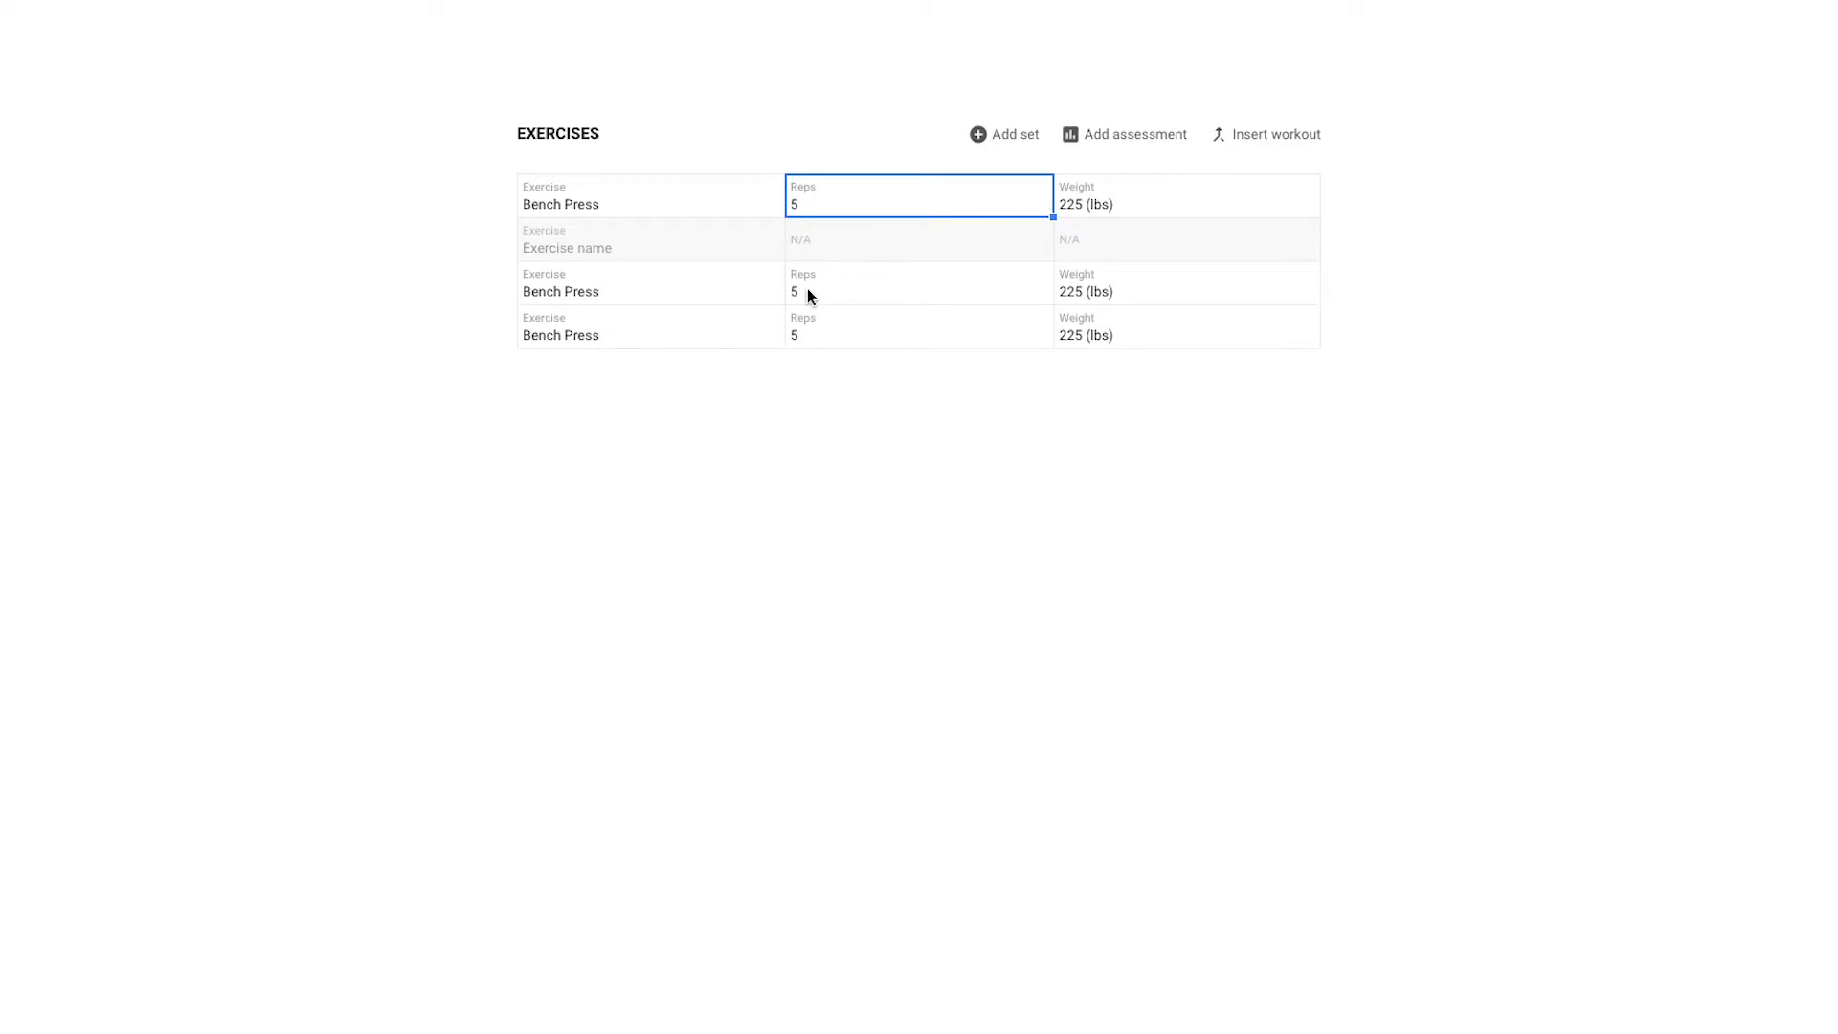
right_click(810, 299)
click(868, 380)
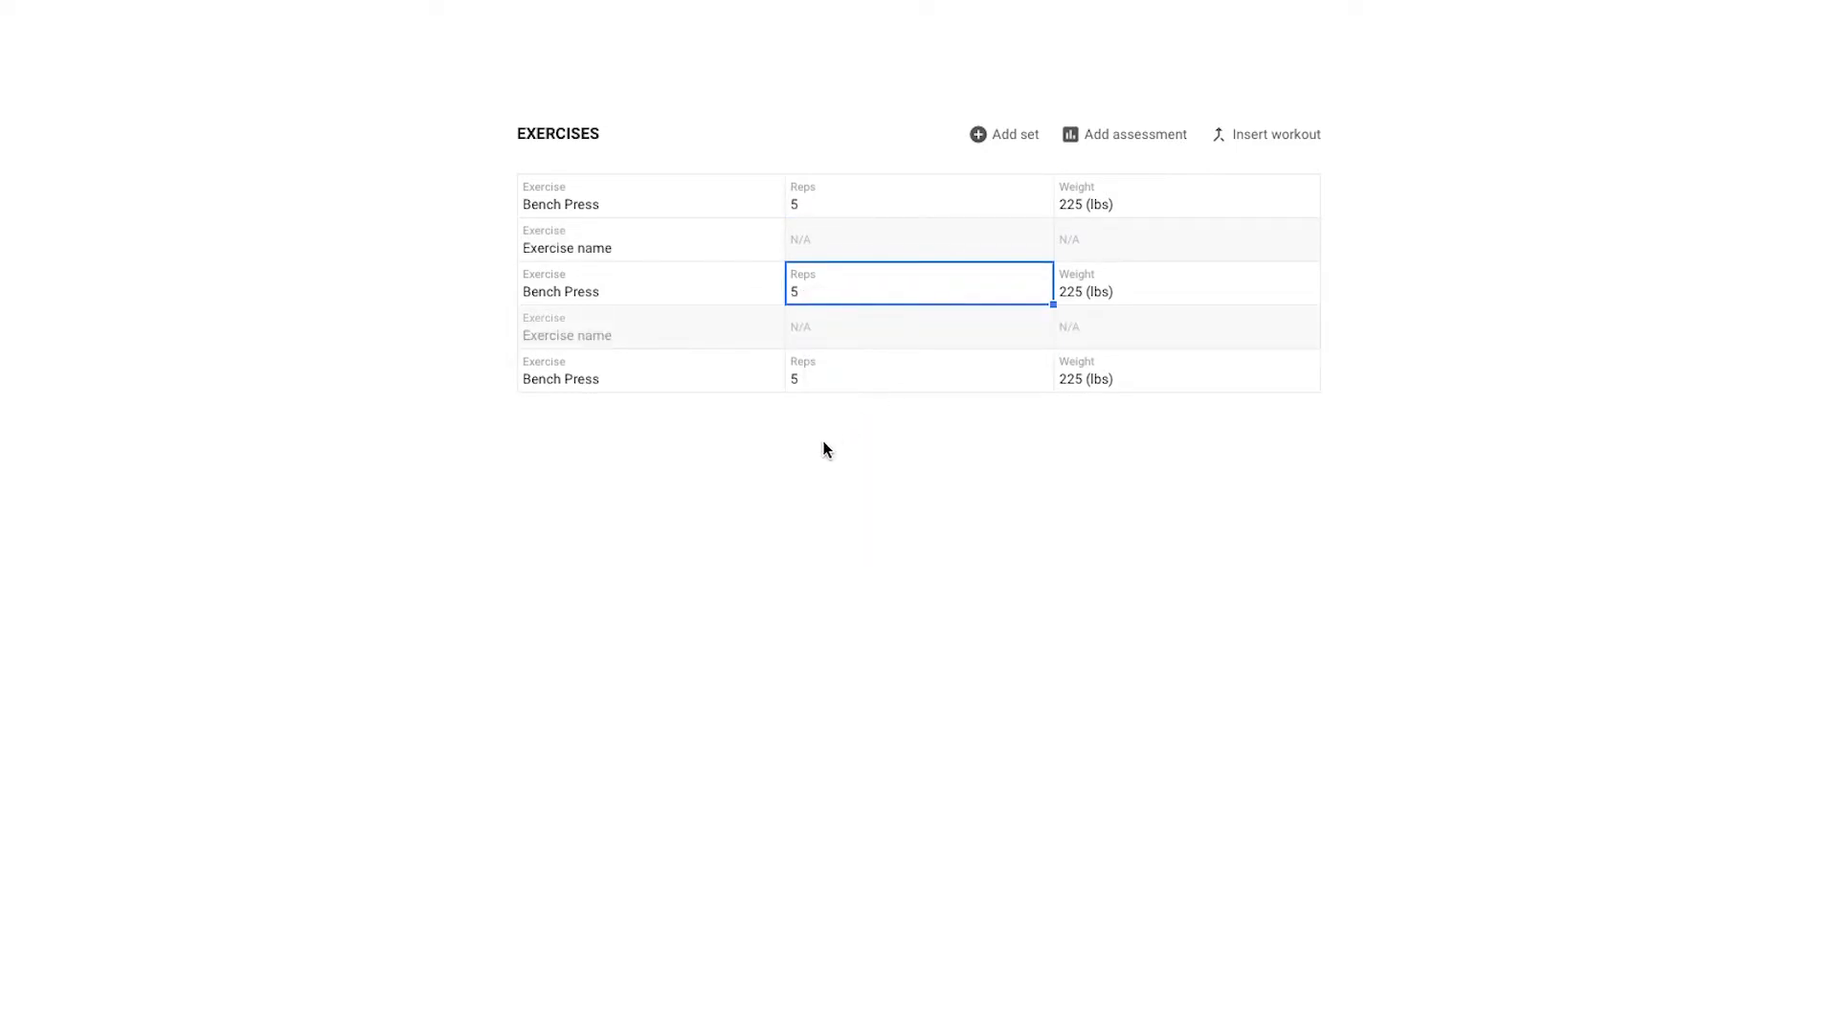
right_click(808, 381)
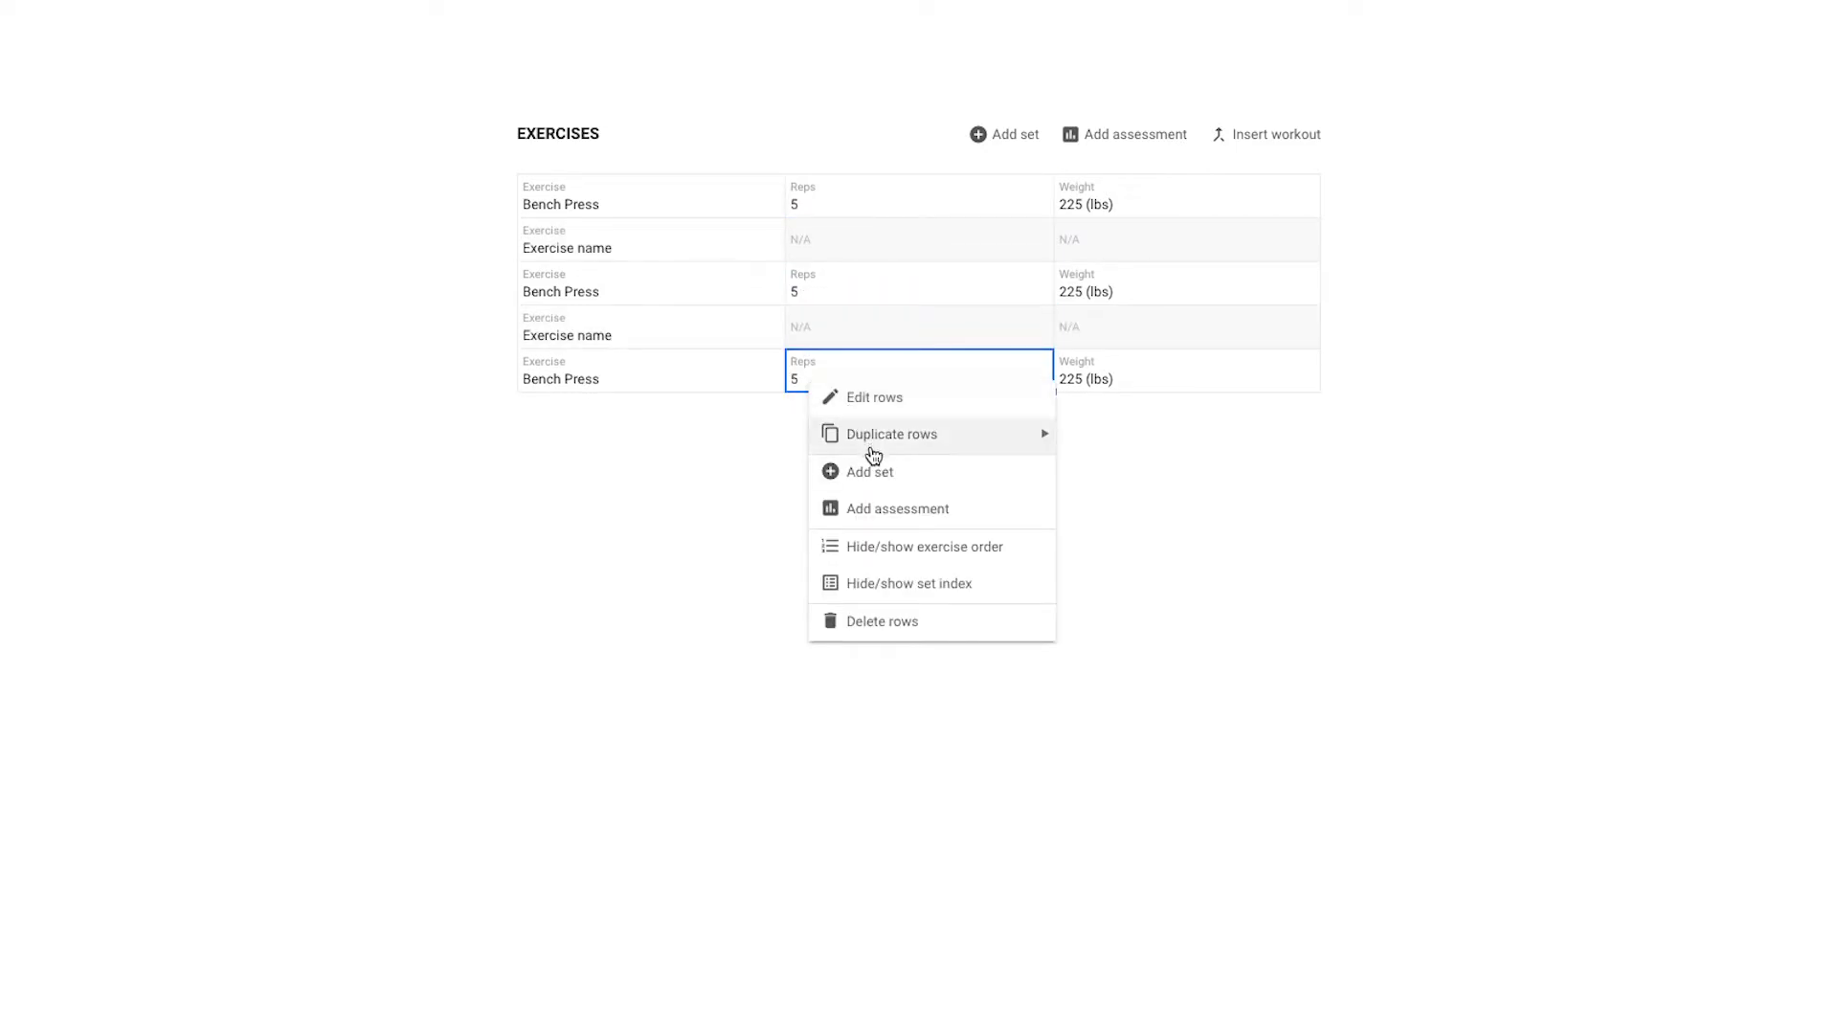
click(865, 476)
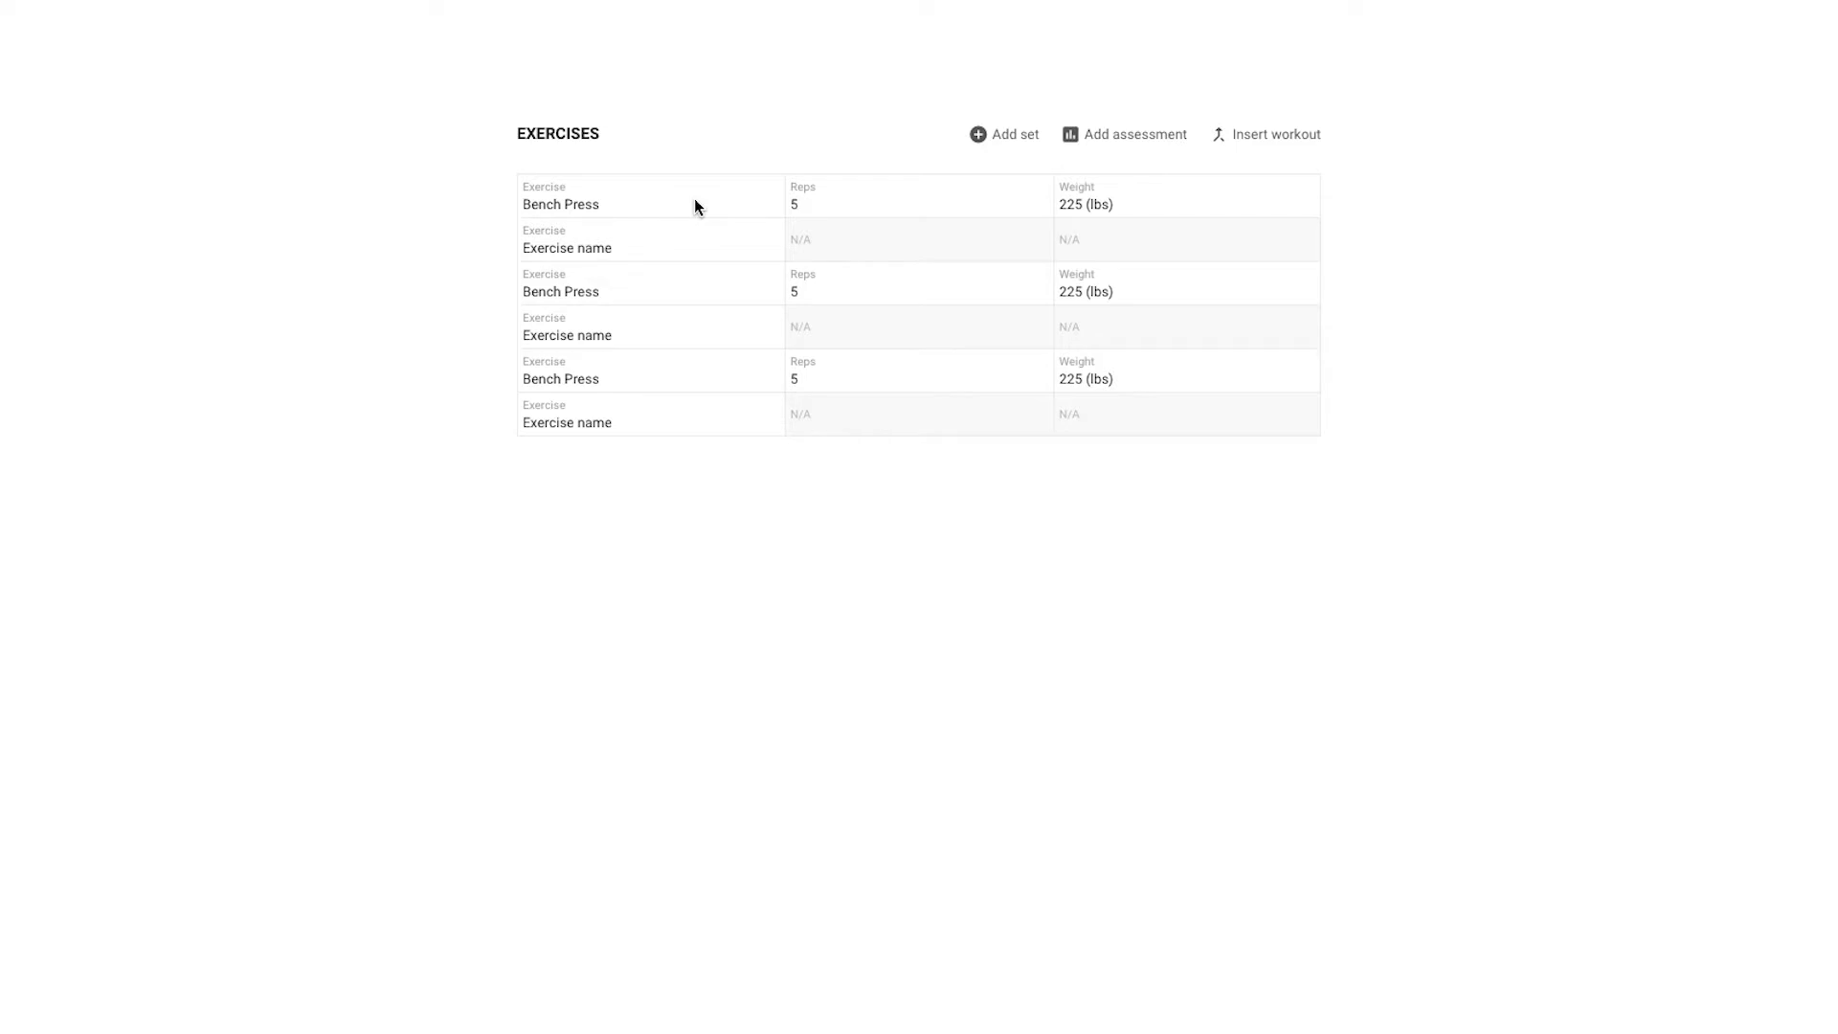
Step: Show the set index column and number the six rows 1, 1, 2, 2, 3, 3 in order
right_click(696, 206)
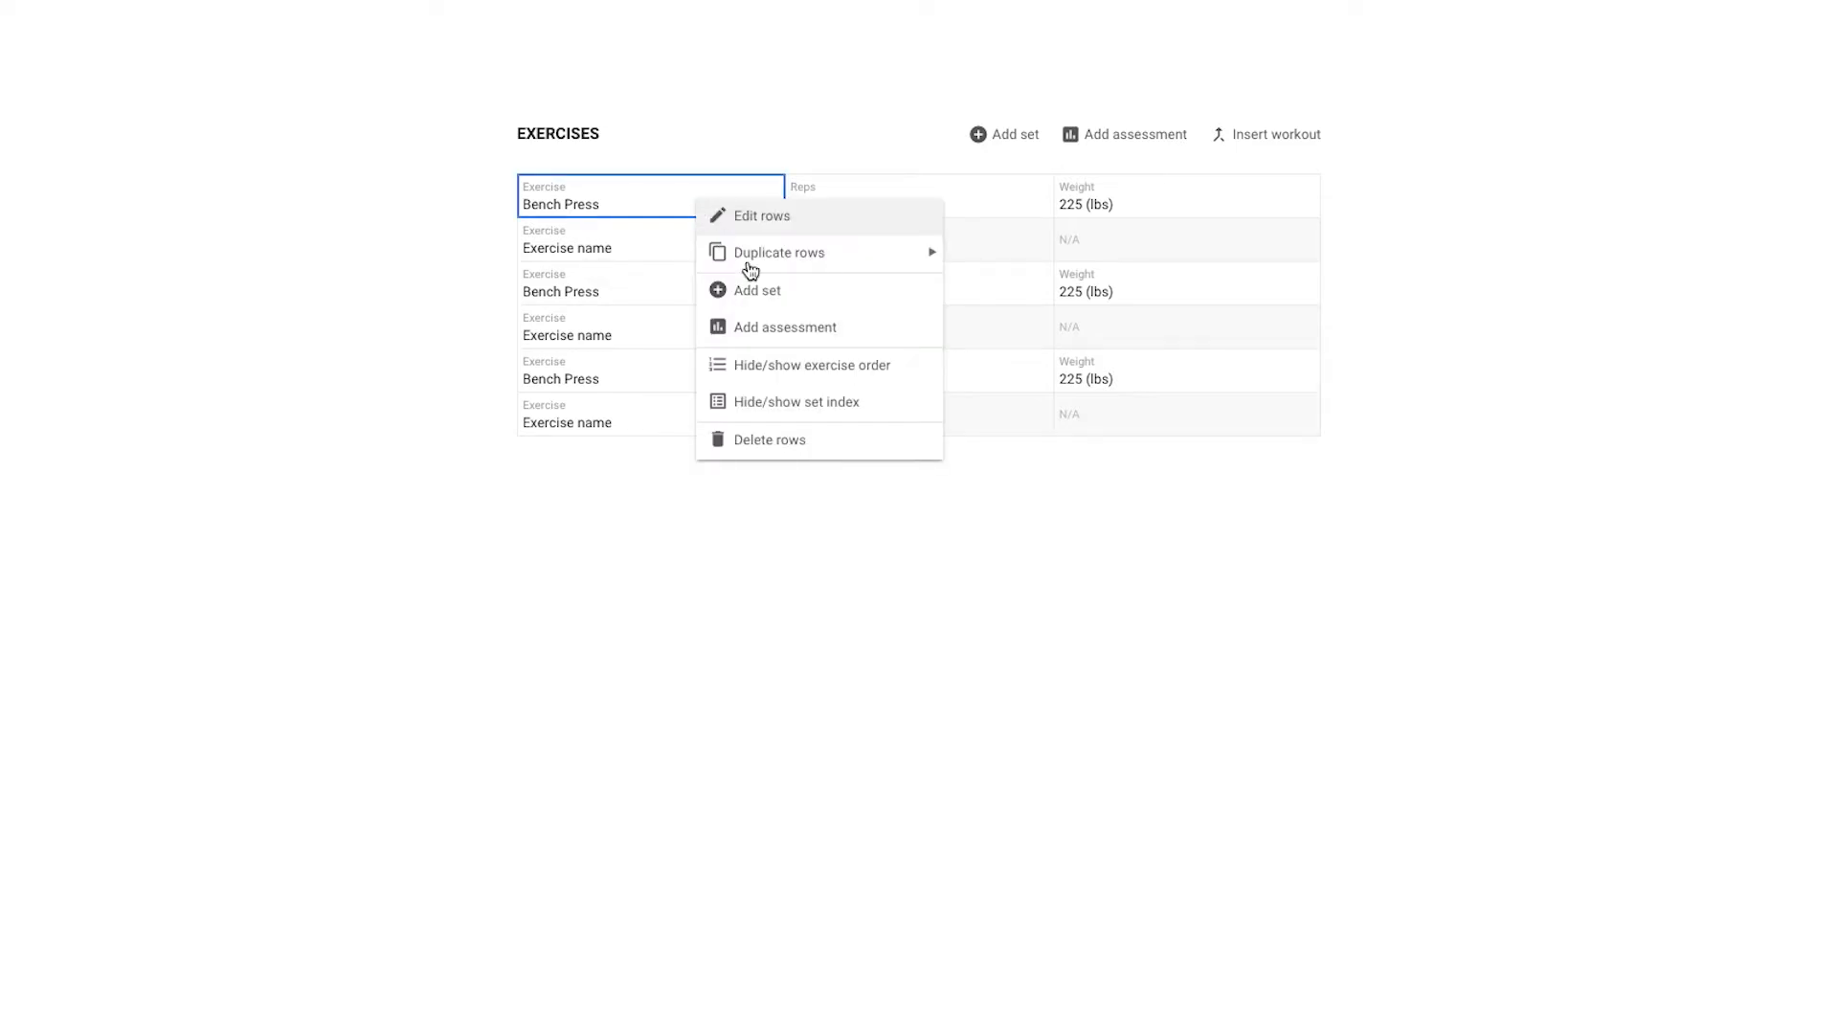
click(866, 425)
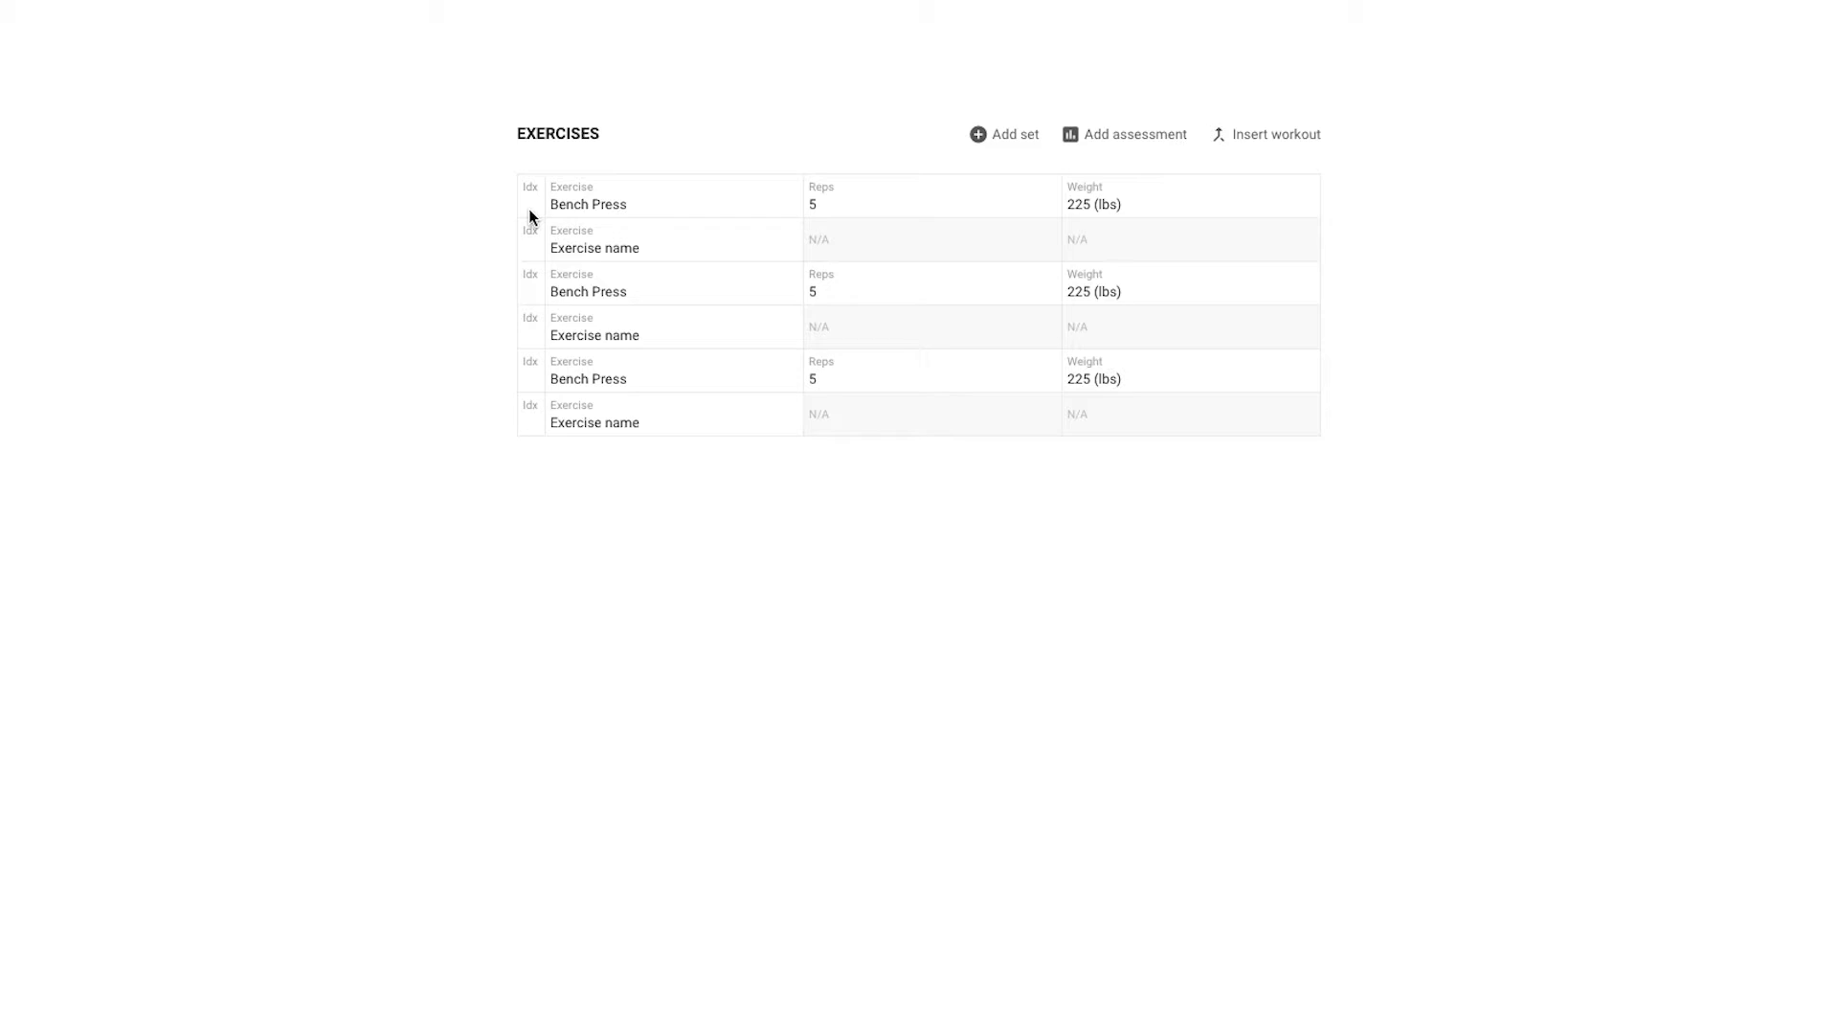
text(1)
key(Return)
text(1)
key(Return)
text(2)
key(Return)
text(2)
key(Return)
text(3)
key(Return)
text(3)
key(Return)
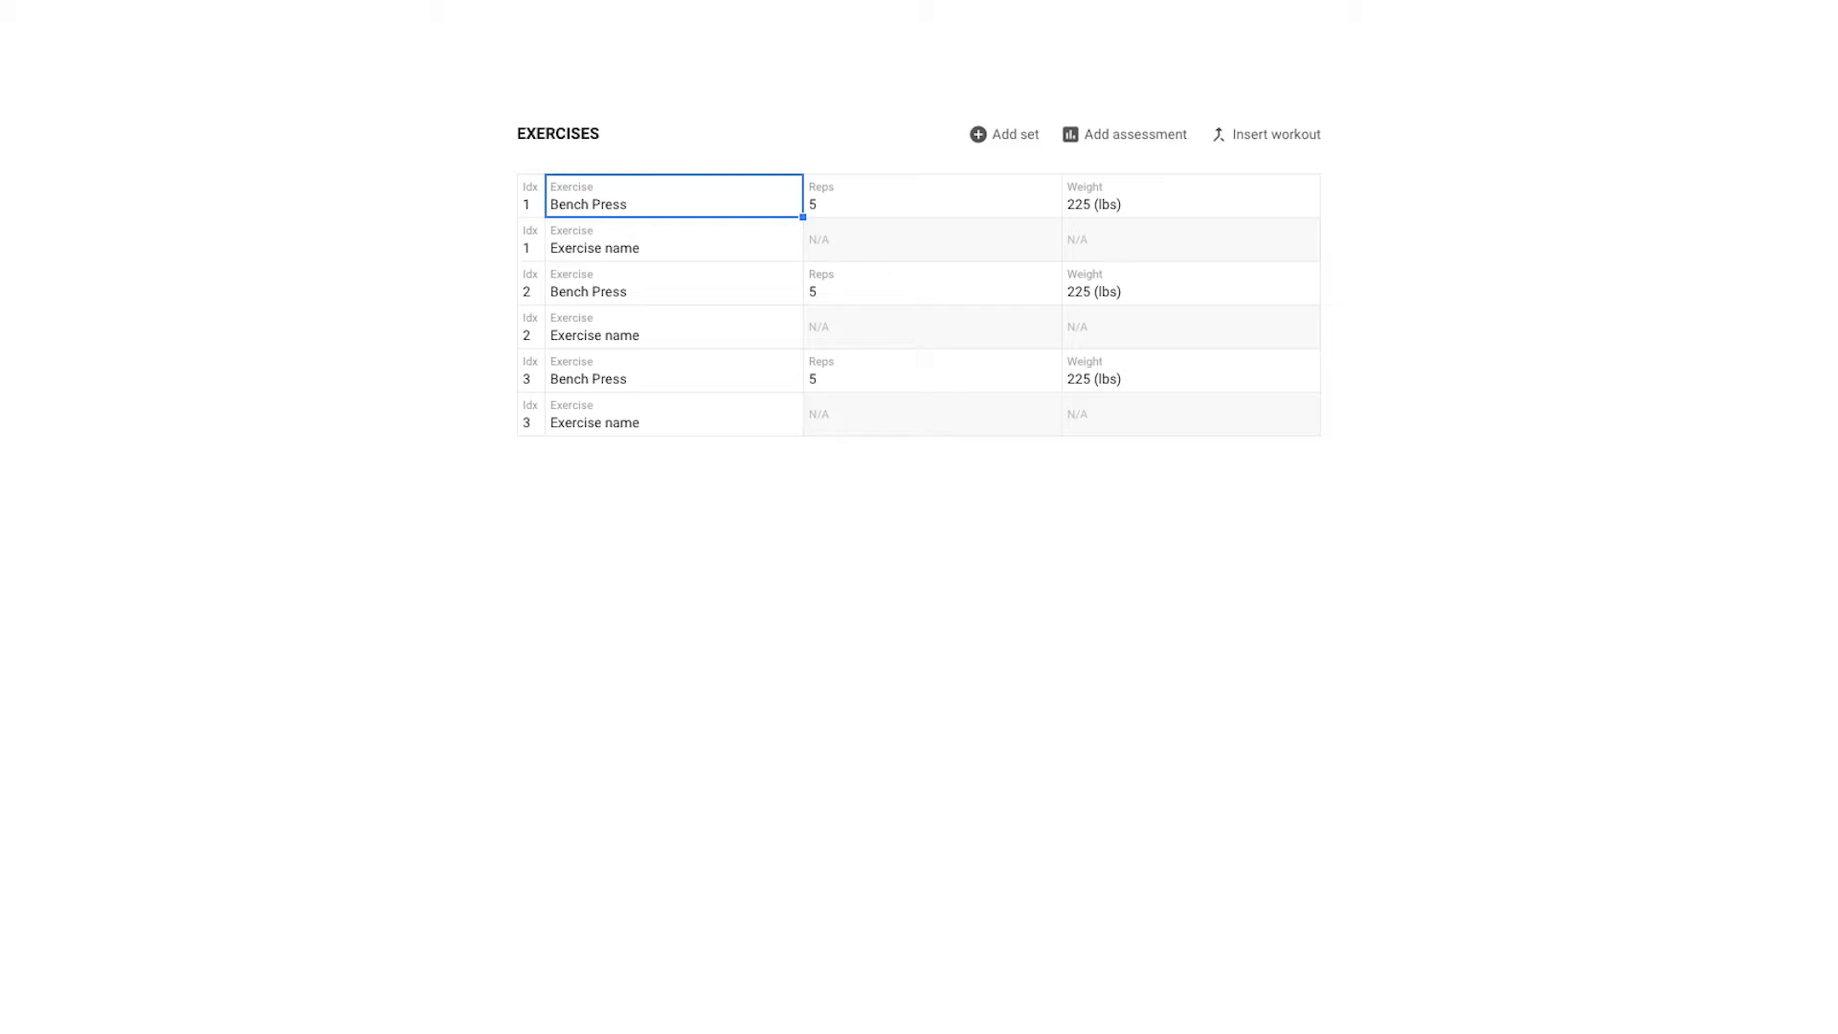
Step: Set the exercise in the first blank row to Incline Dumbbell Bench Press from the suggested exercises
click(589, 237)
text(Incline Dum)
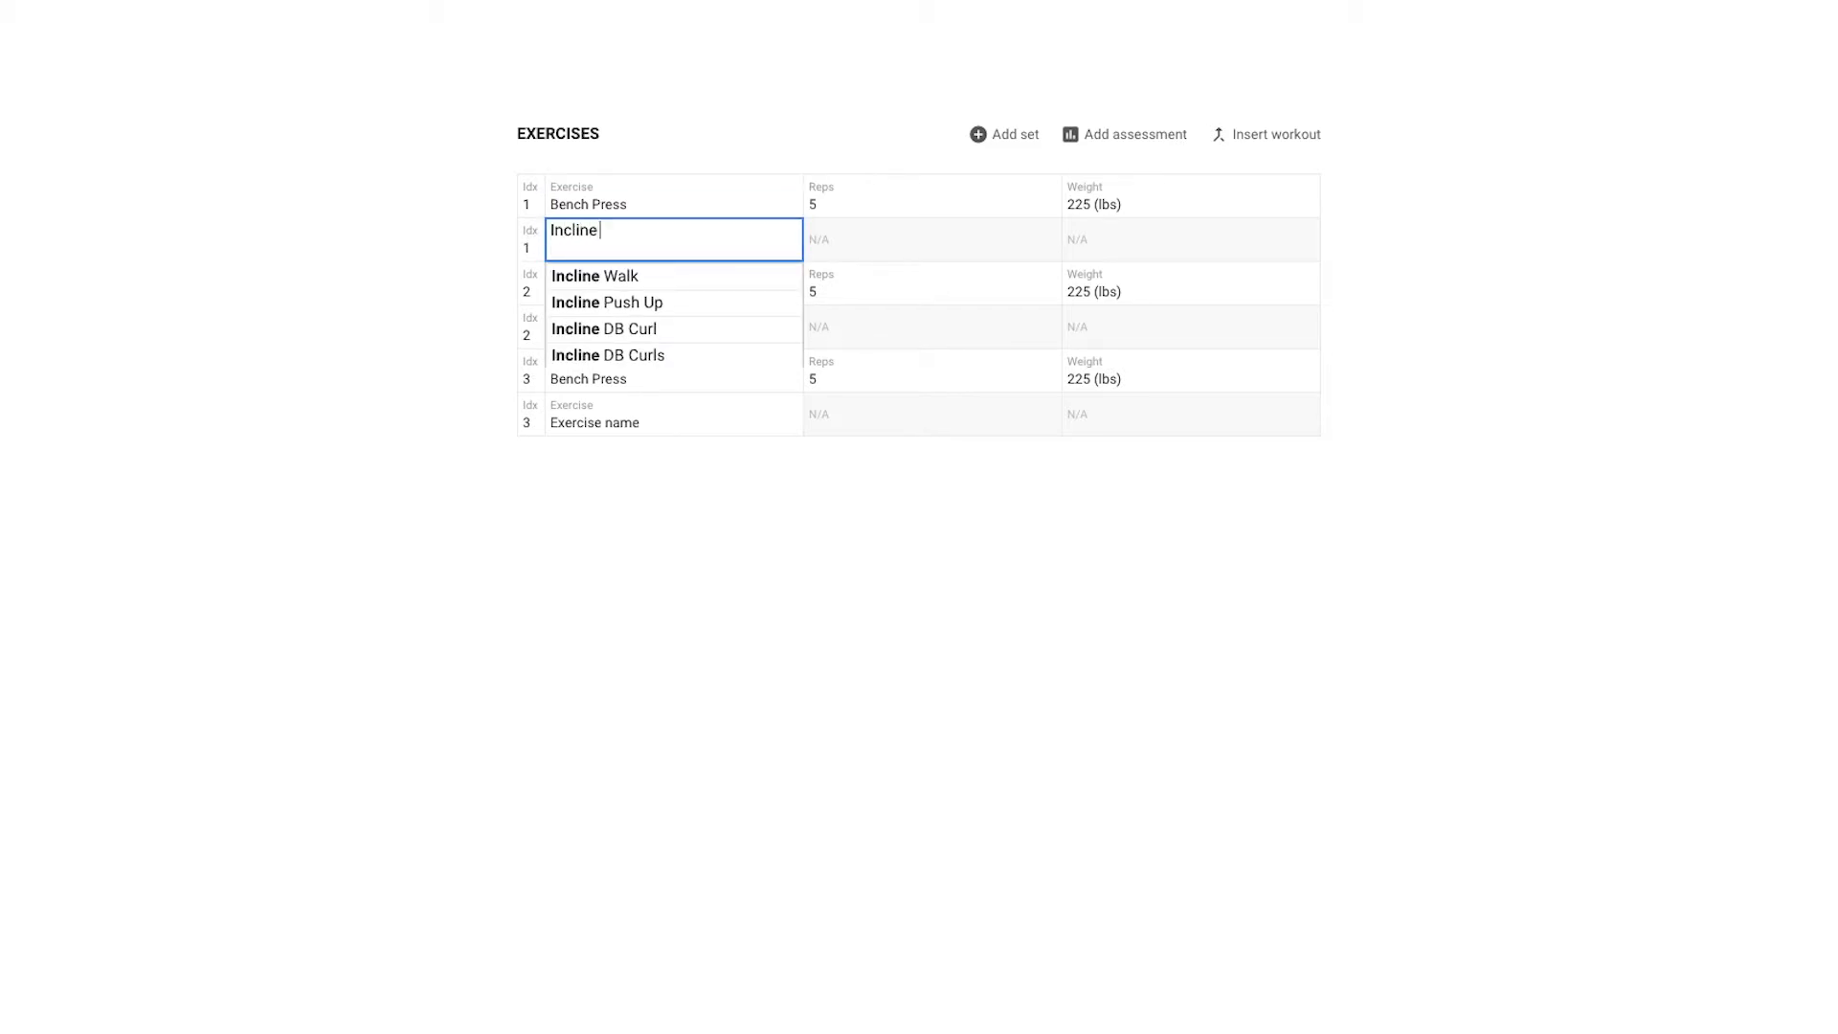
key(Down)
key(Down)
key(Return)
Step: Copy the Incline Dumbbell Bench Press name into the blank exercise rows of sets 2 and 3
key(Up)
key(ctrl+c)
key(Down)
key(Down)
key(ctrl+v)
key(Down)
key(Down)
key(ctrl+v)
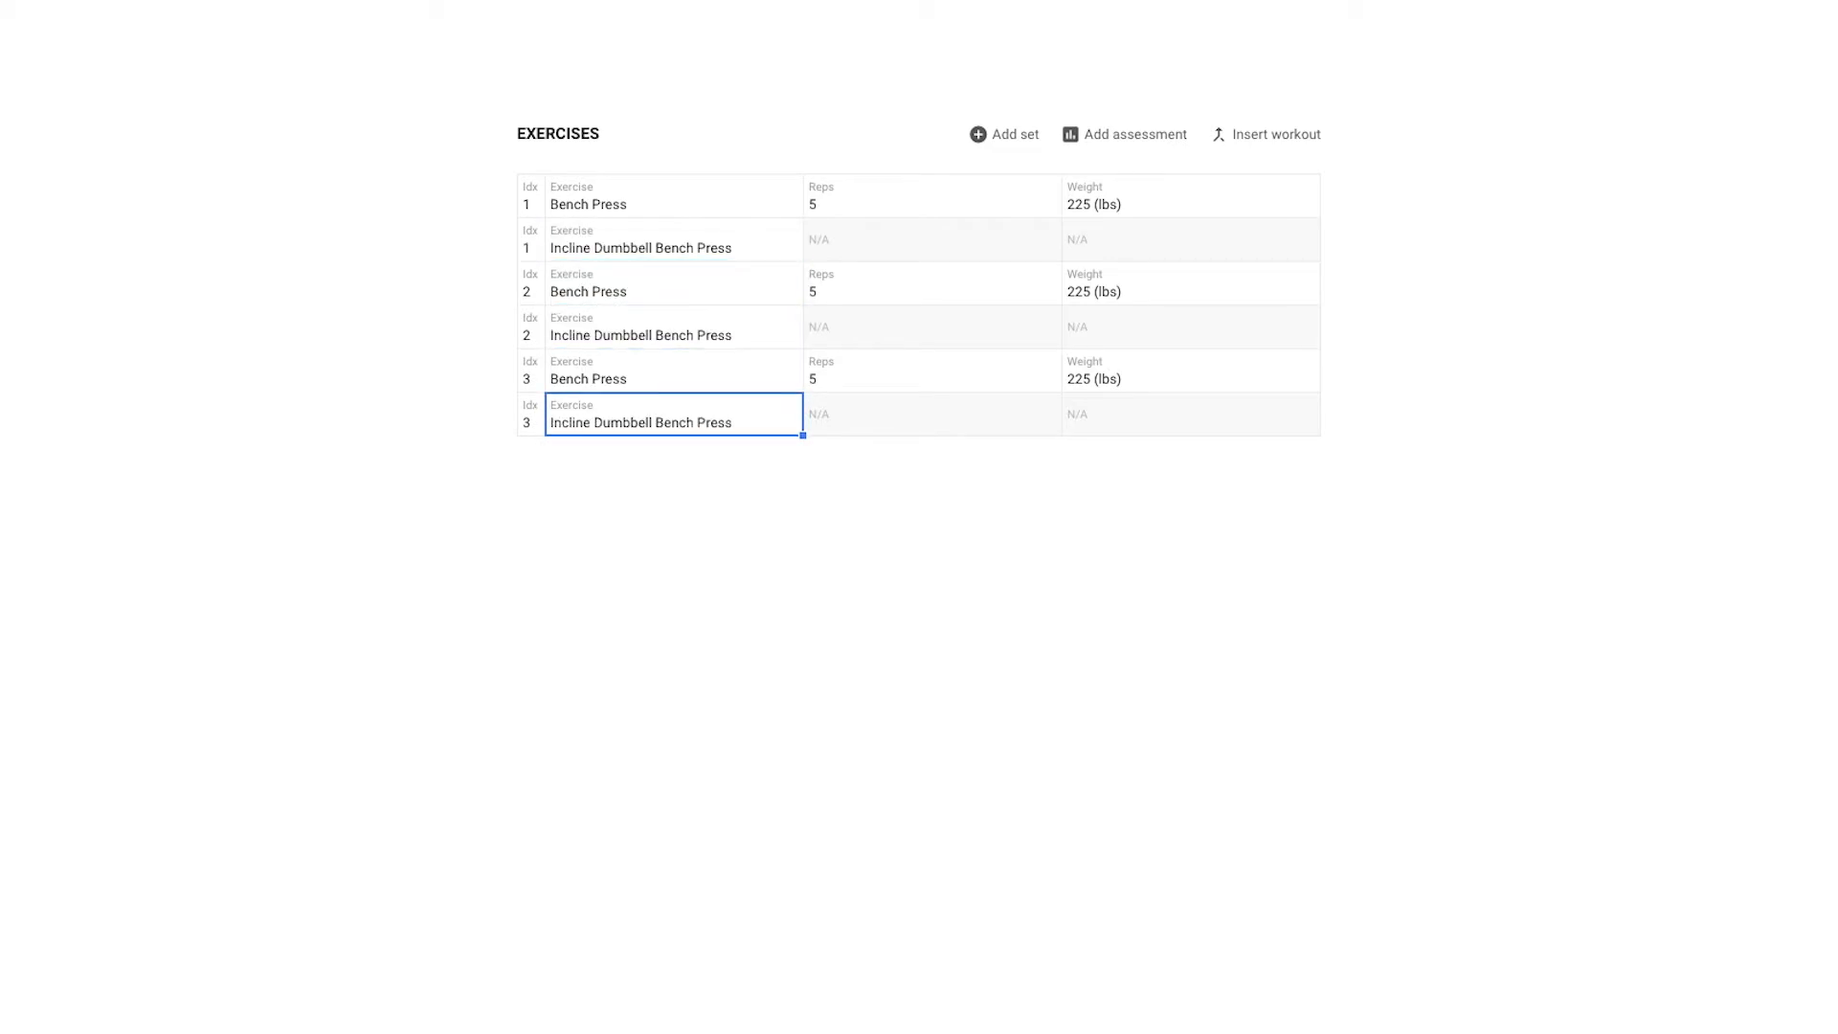
click(738, 452)
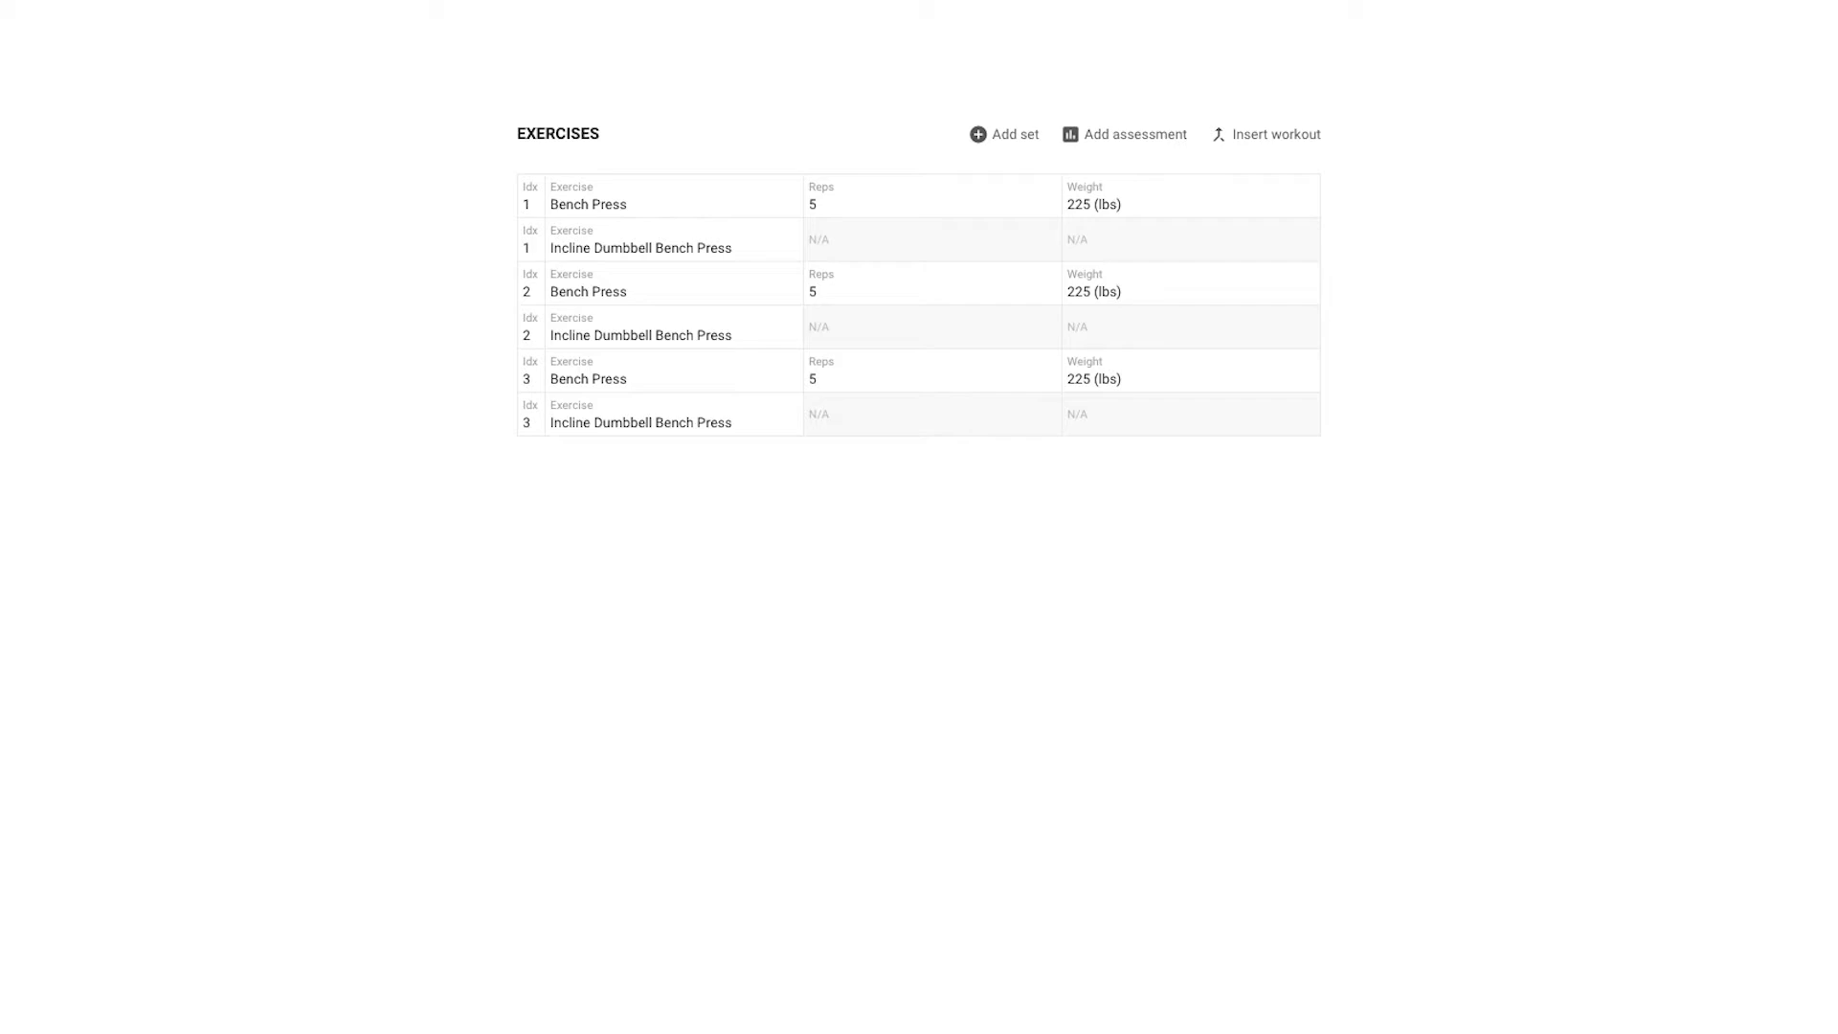
Step: Add the Reps and Weight variables to all three Incline Dumbbell Bench Press rows at once, keeping Pounds as the unit
click(590, 243)
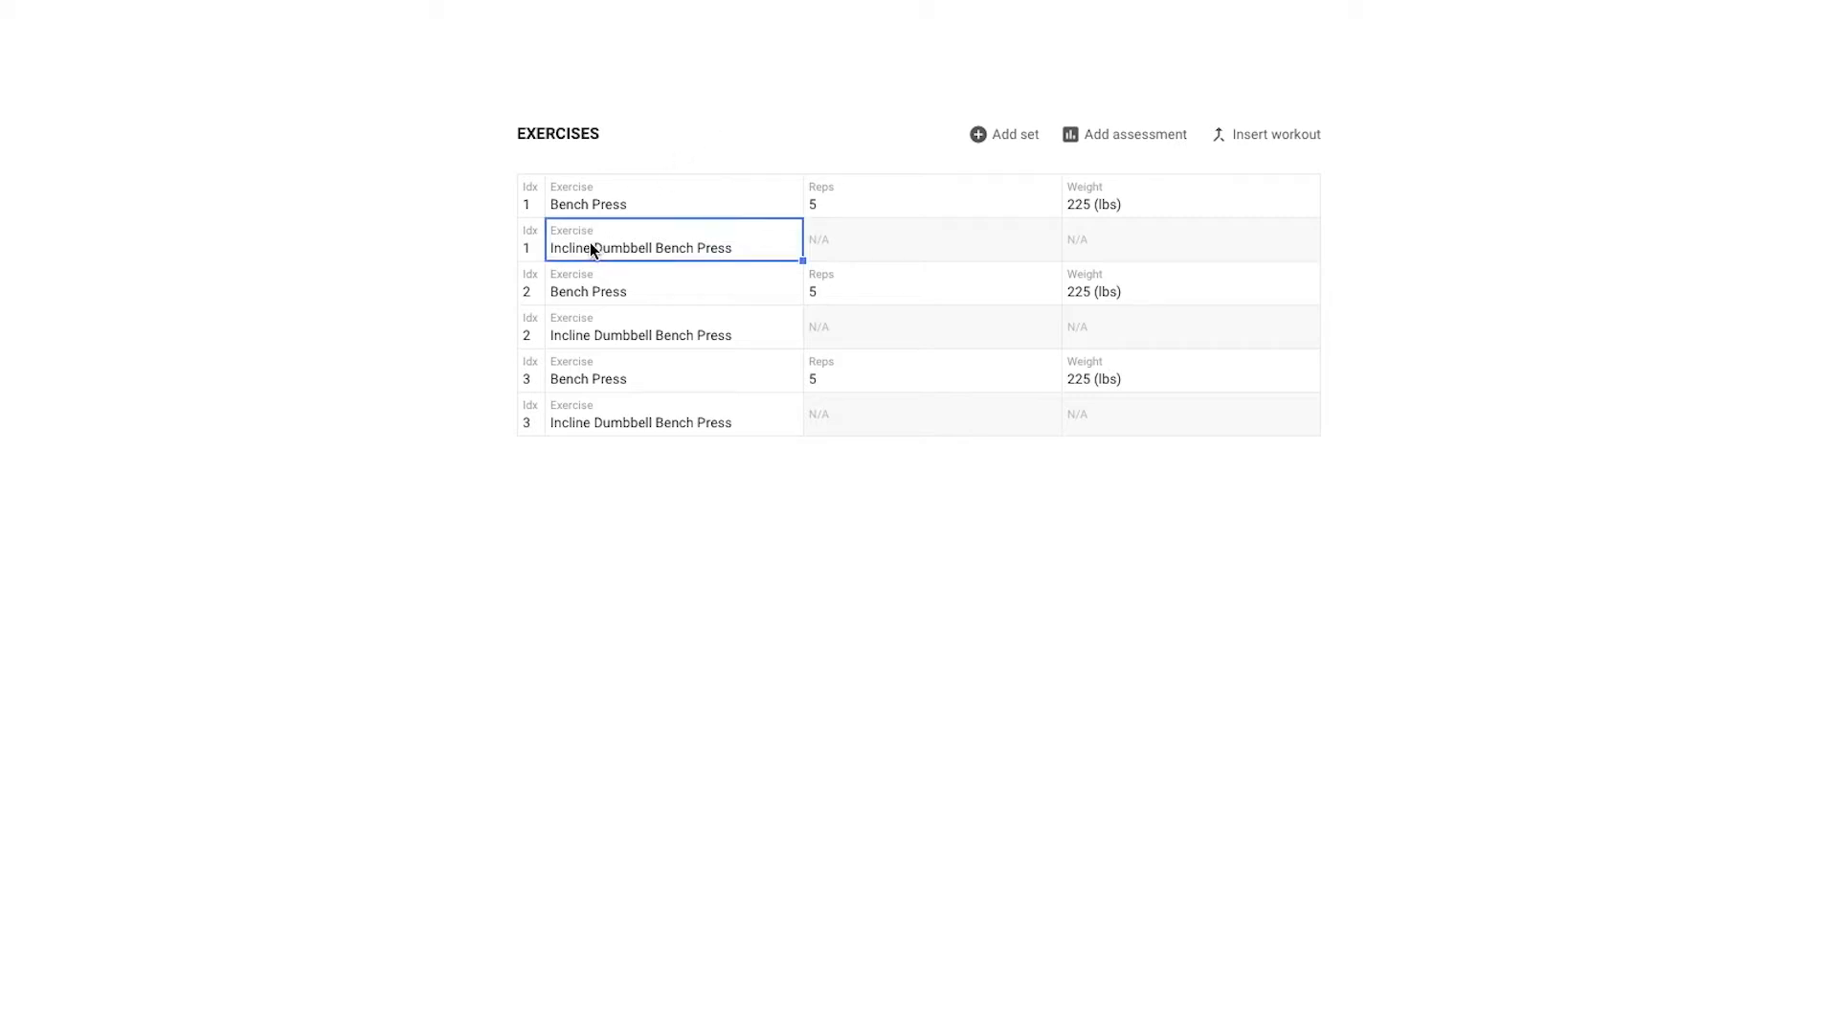
ctrl+click(629, 327)
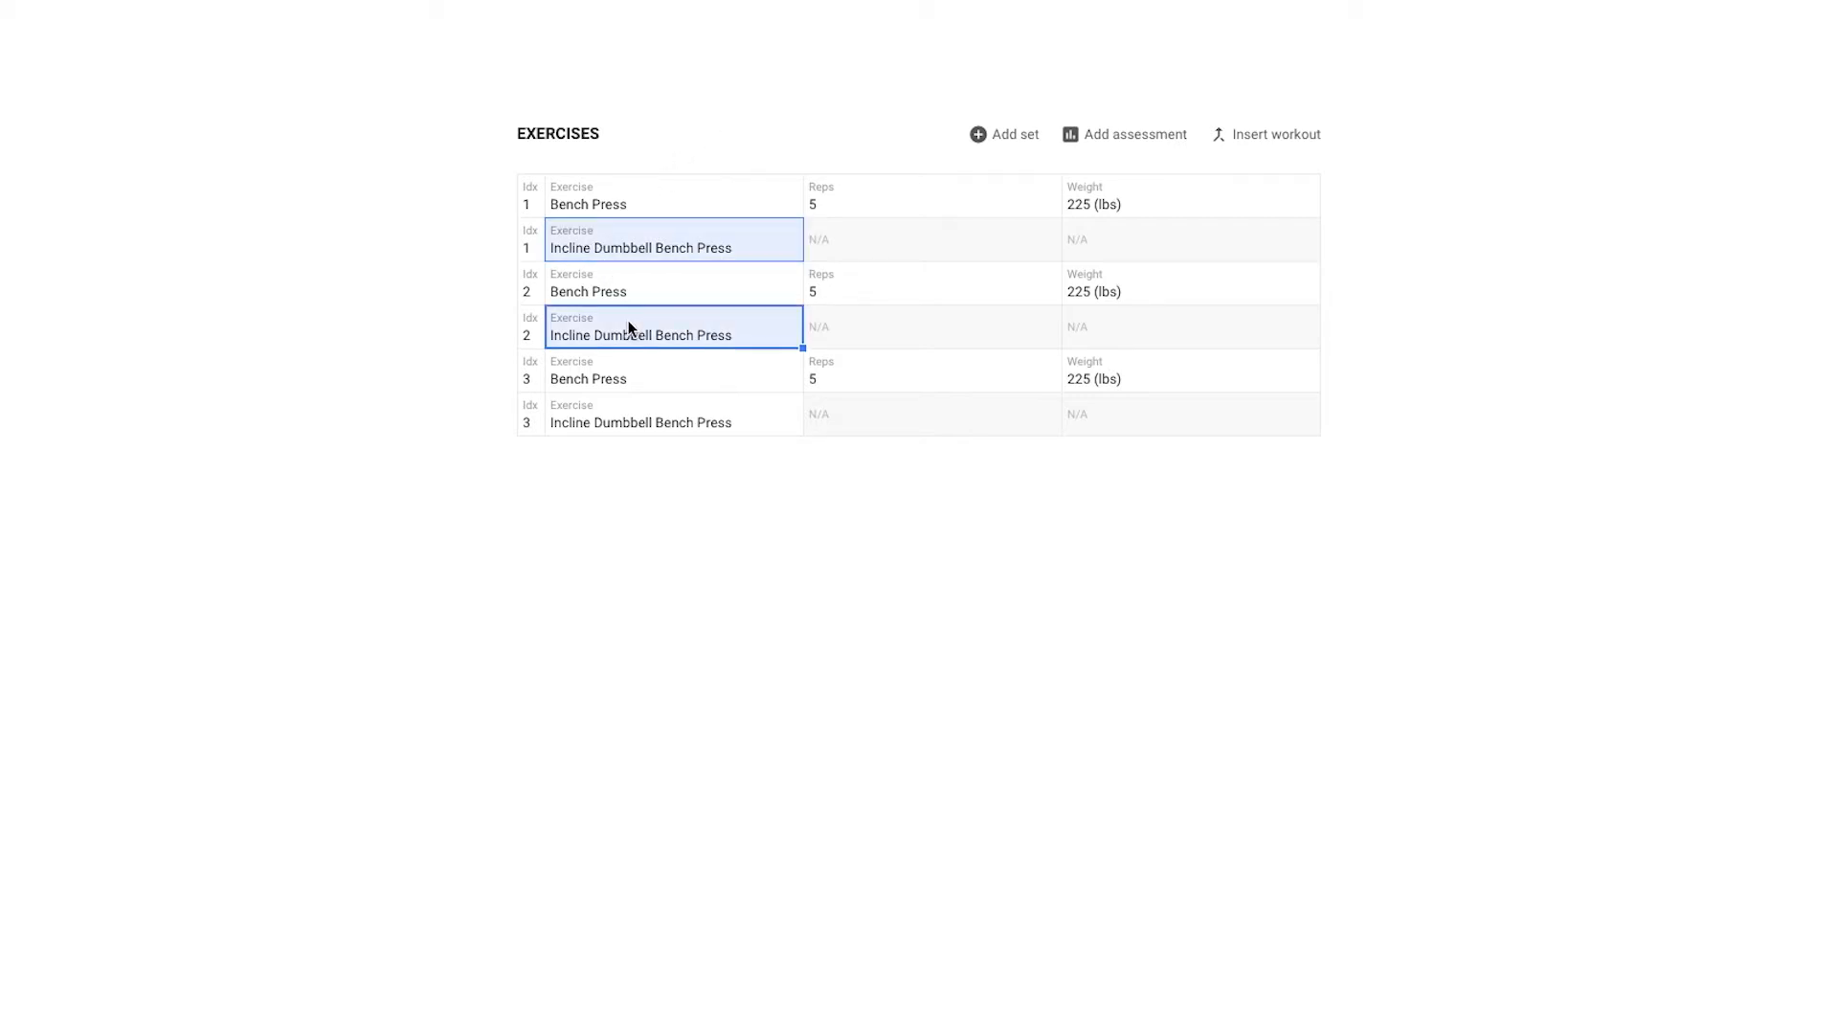
ctrl+click(641, 414)
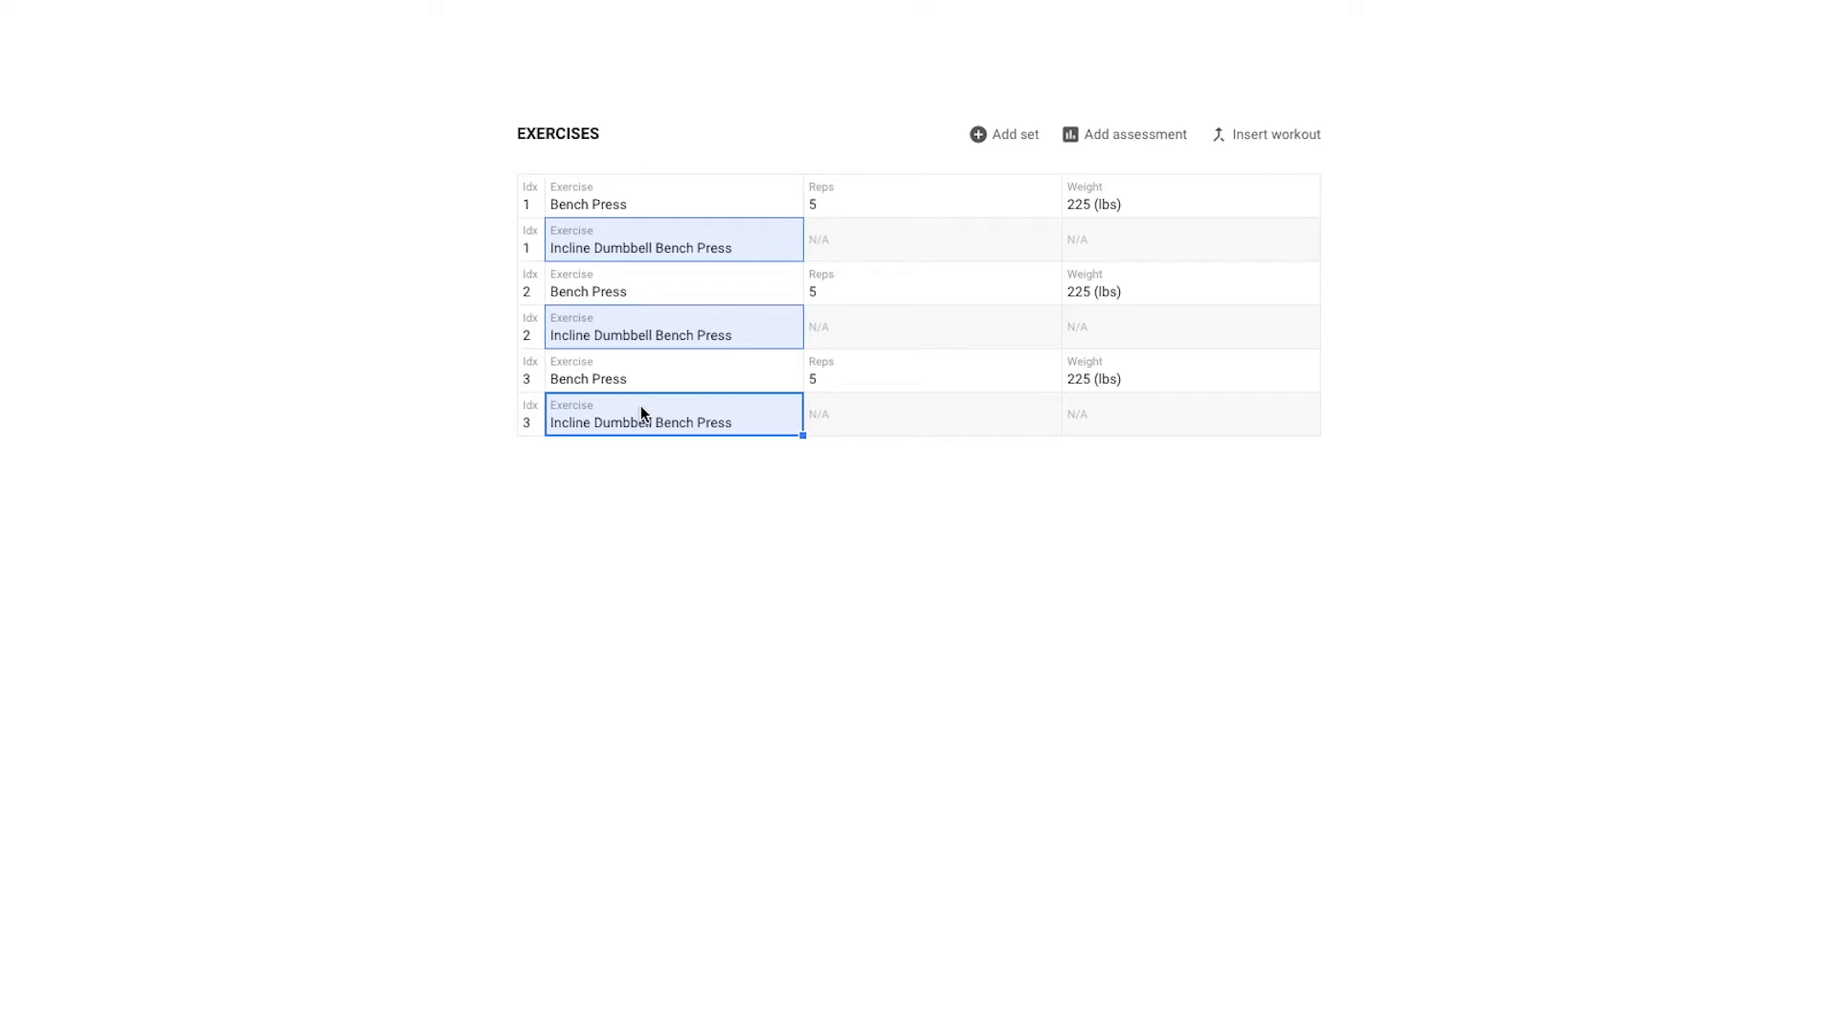
right_click(642, 413)
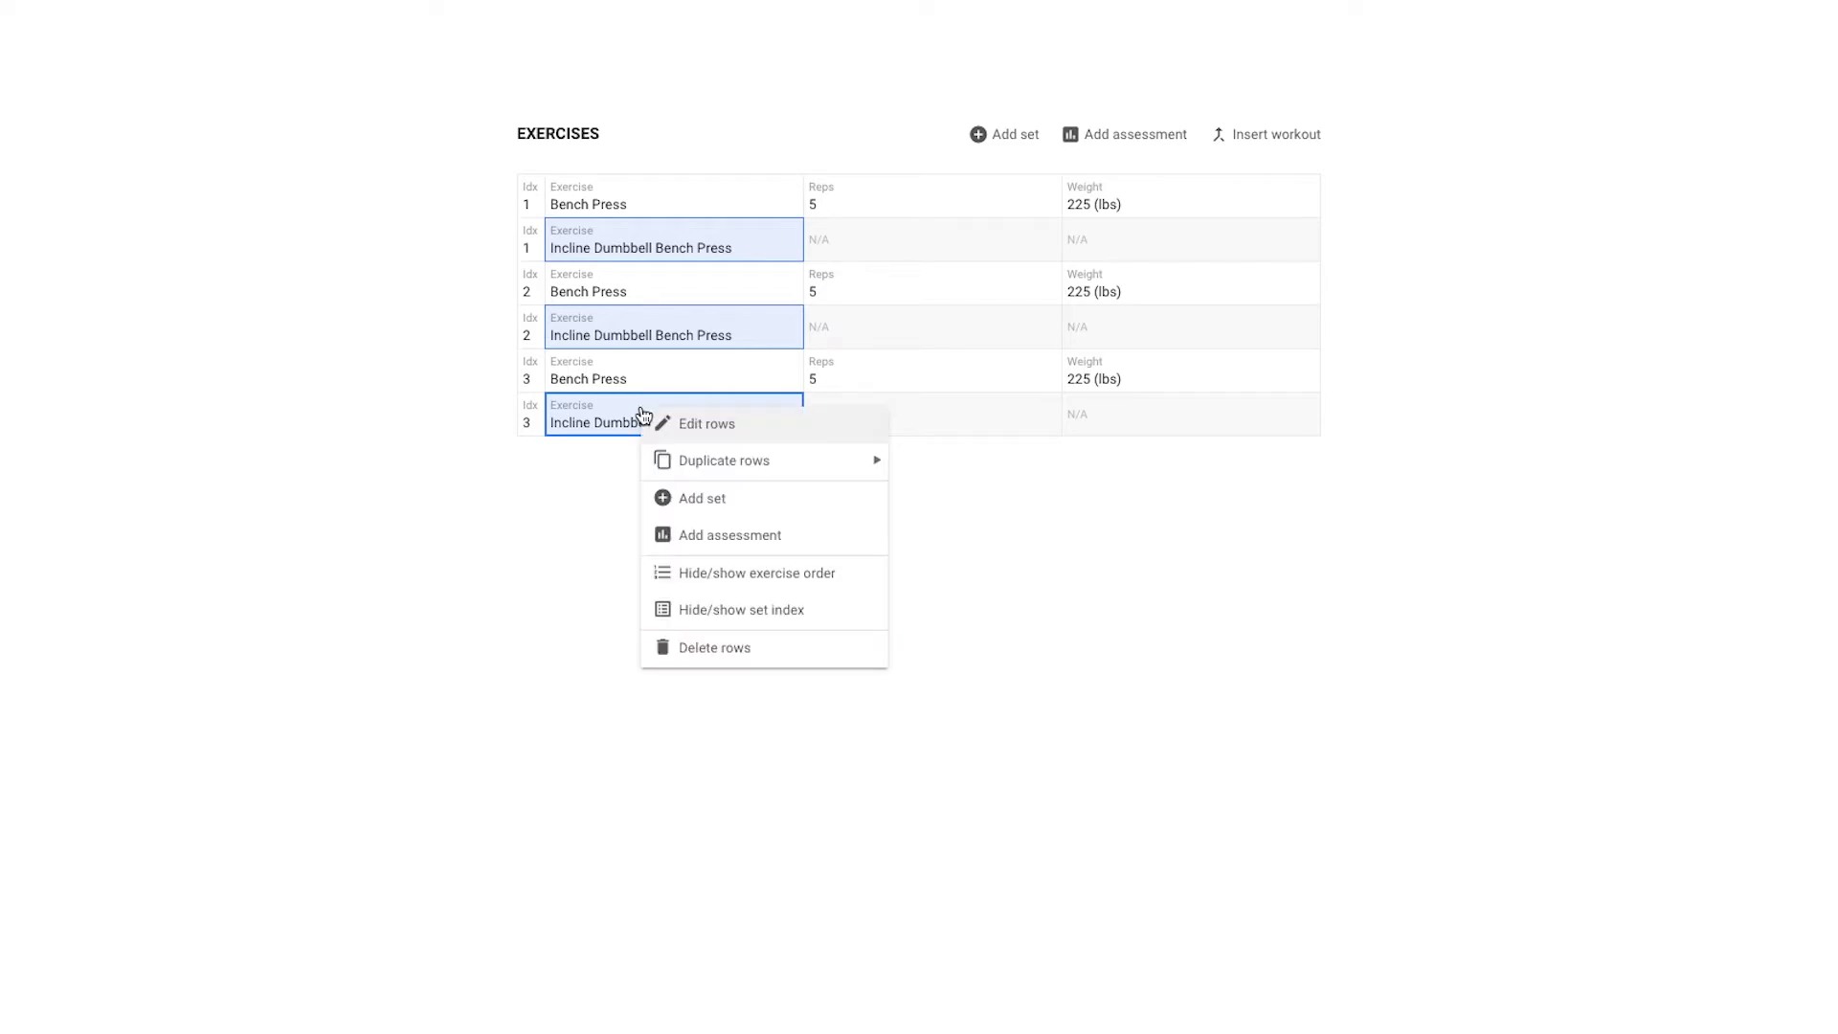
click(714, 426)
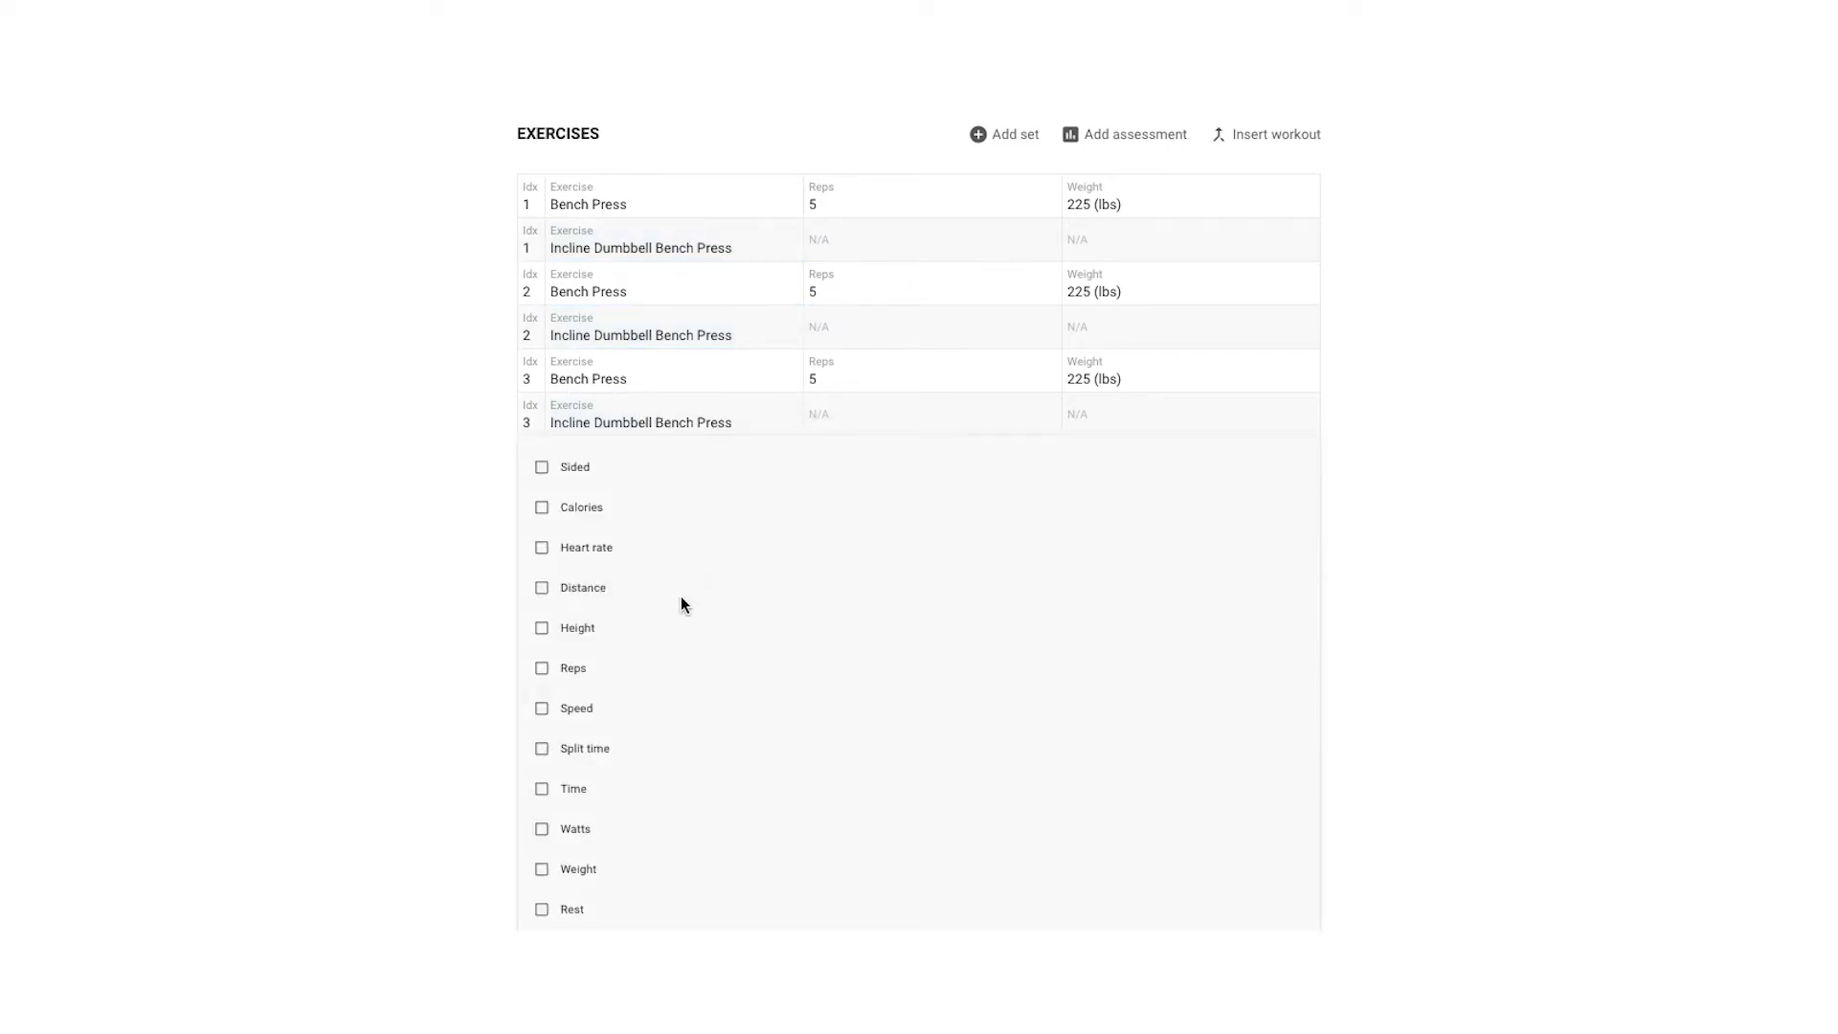
click(541, 667)
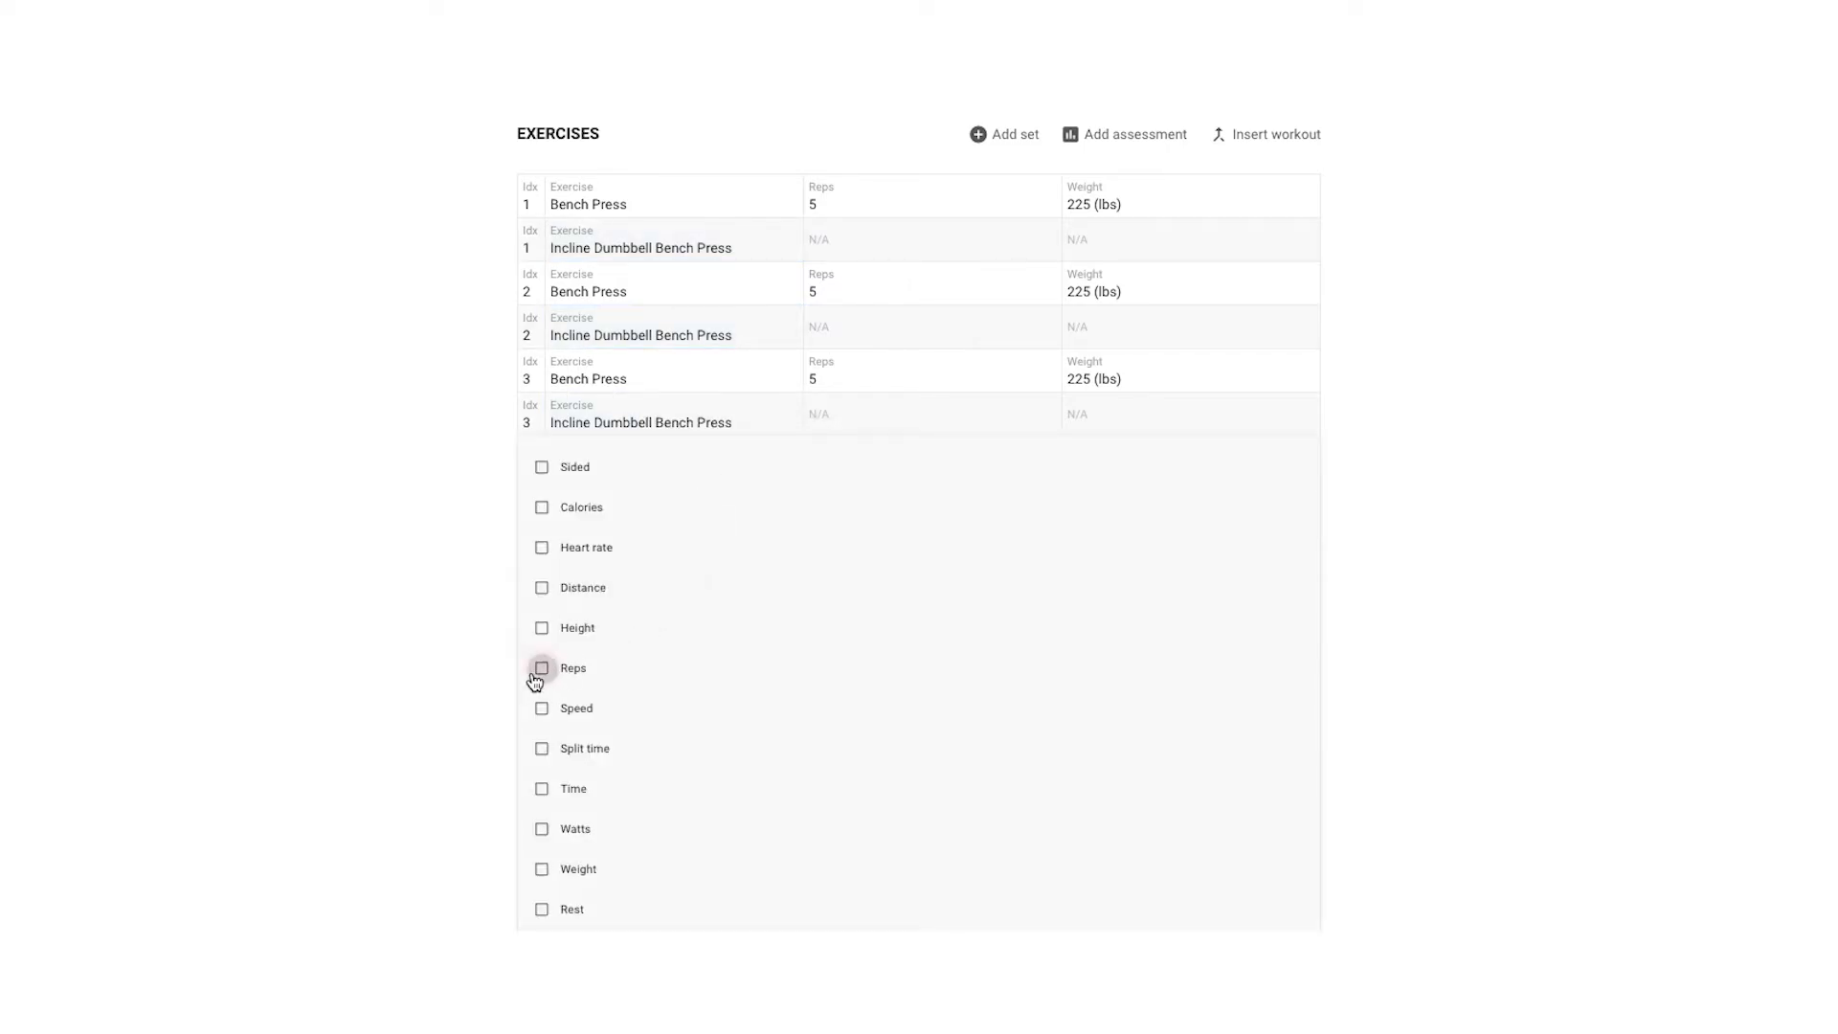
click(542, 869)
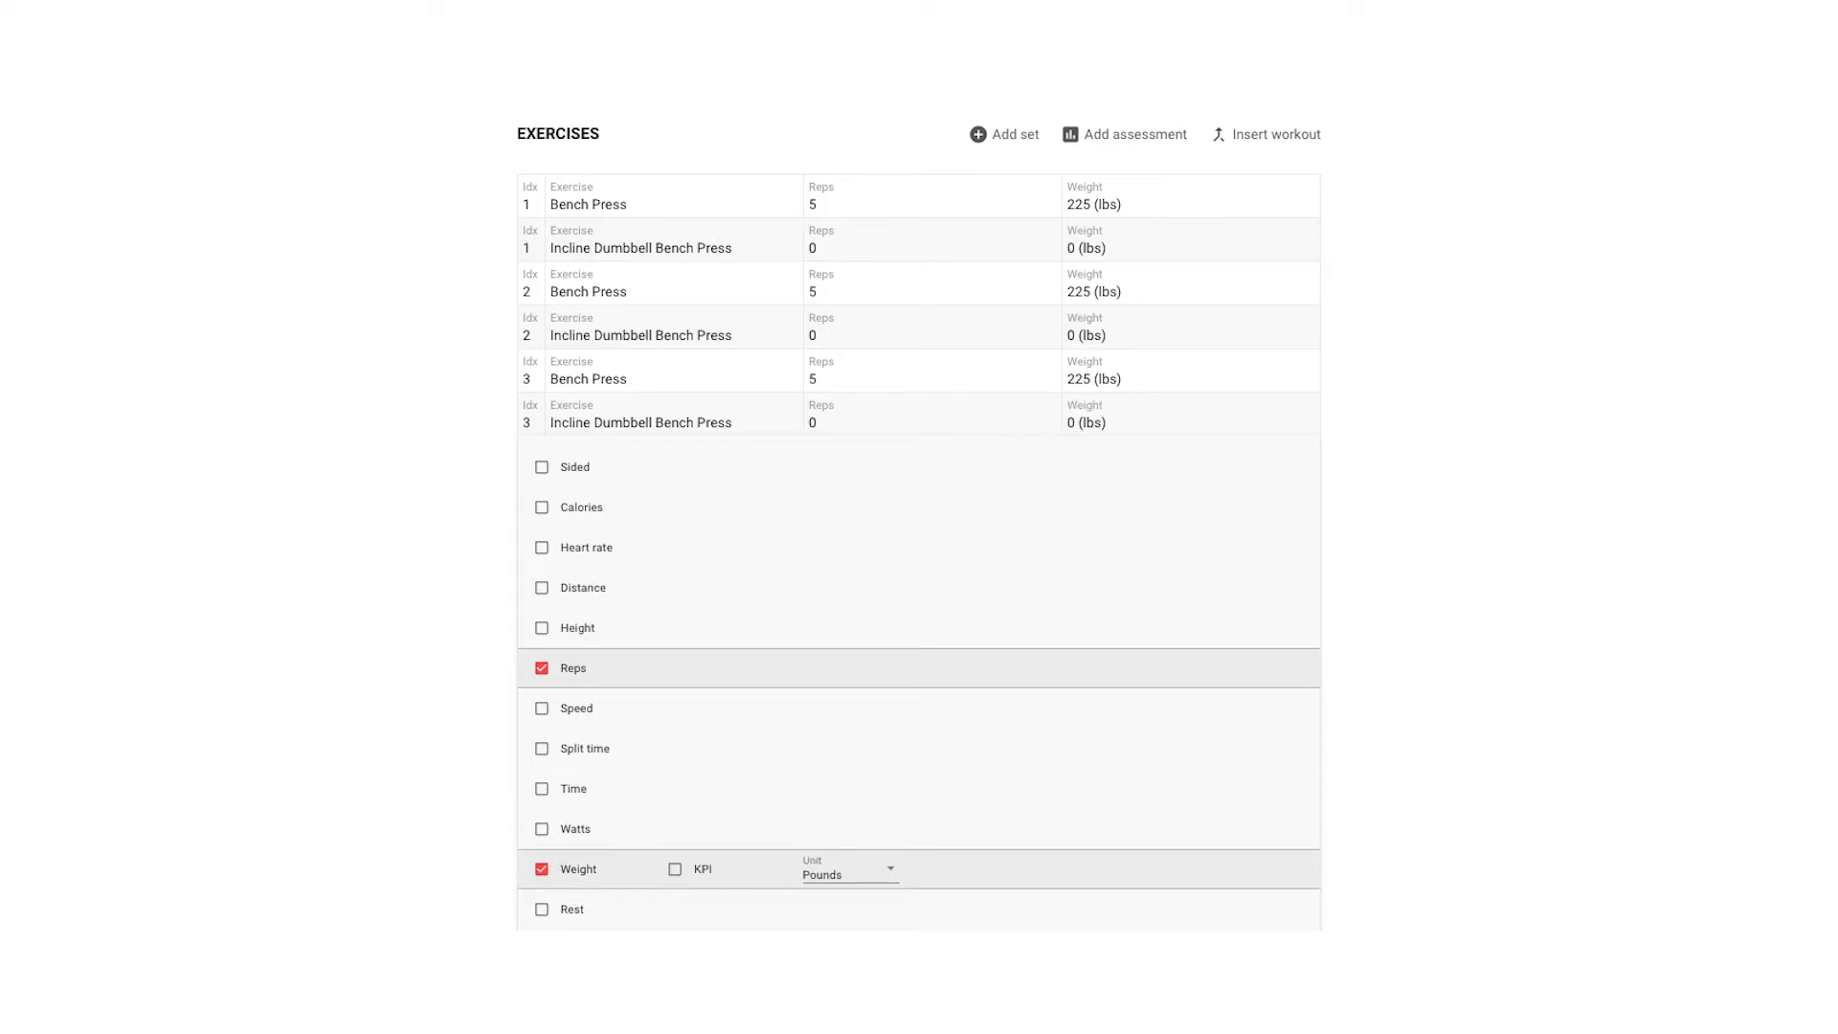
key(Escape)
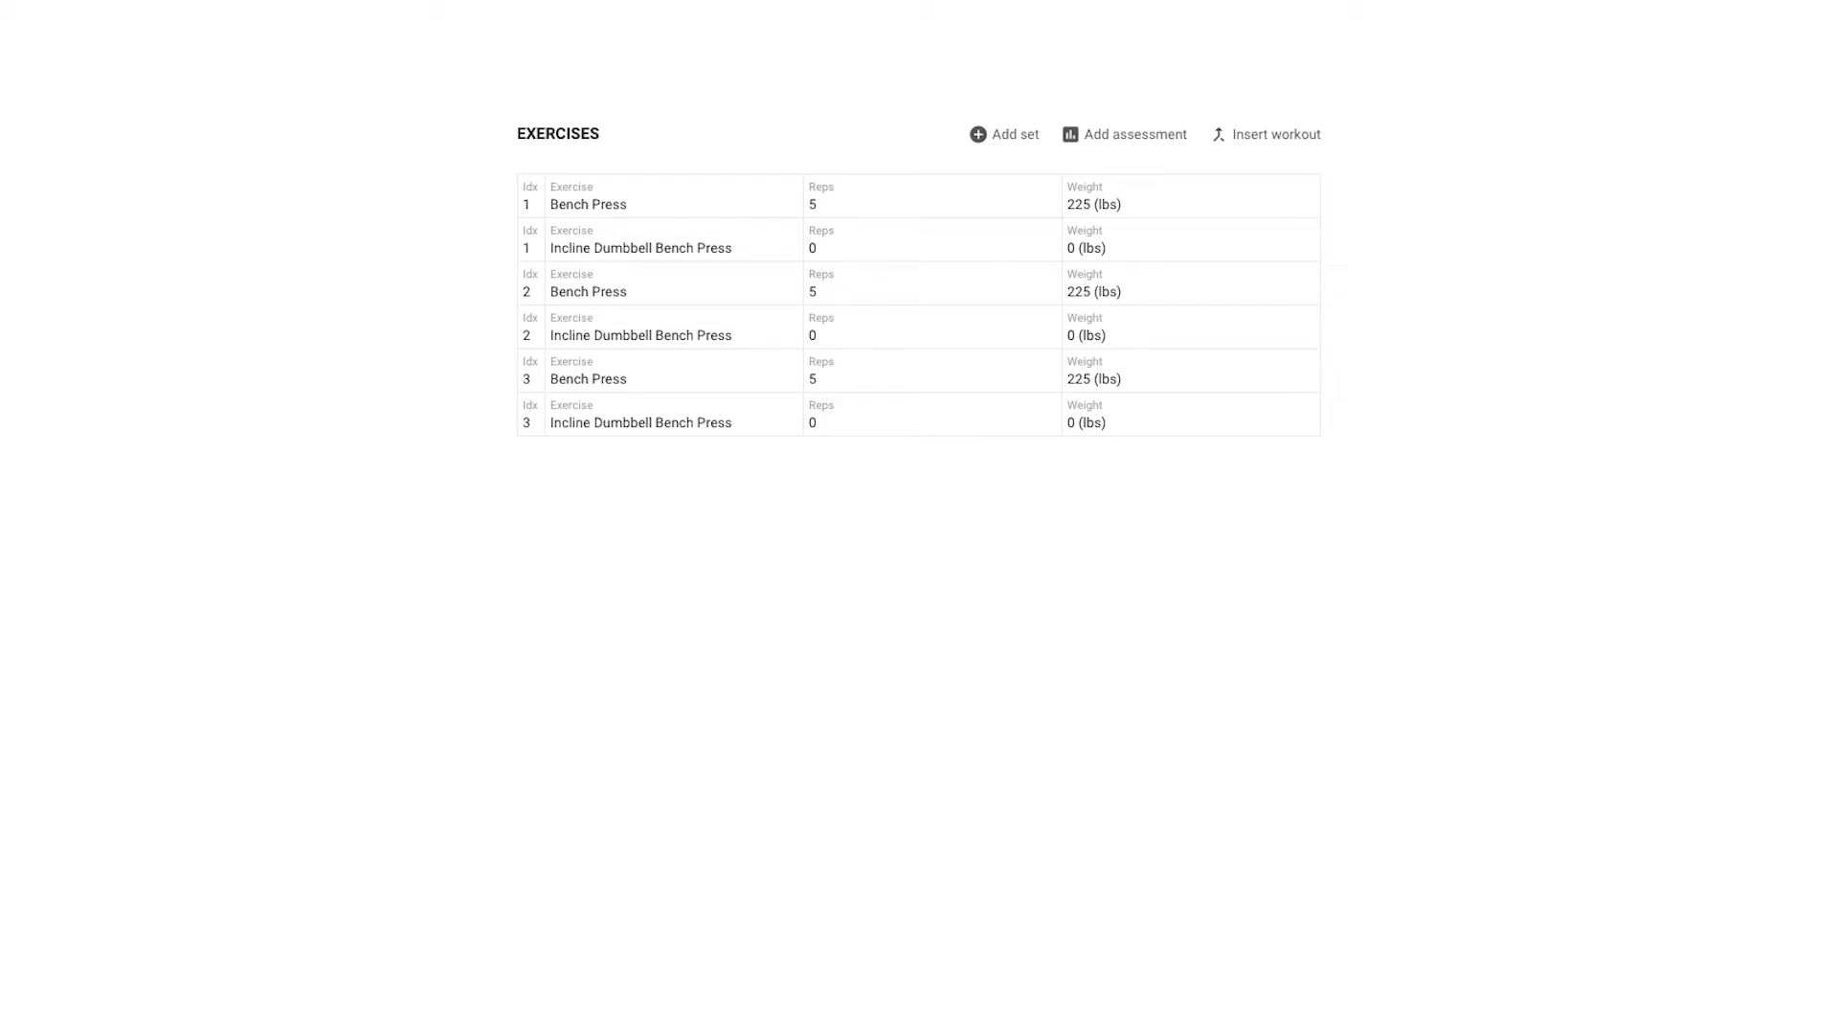
Step: Delete all three Incline Dumbbell Bench Press rows together
click(595, 246)
ctrl+click(588, 331)
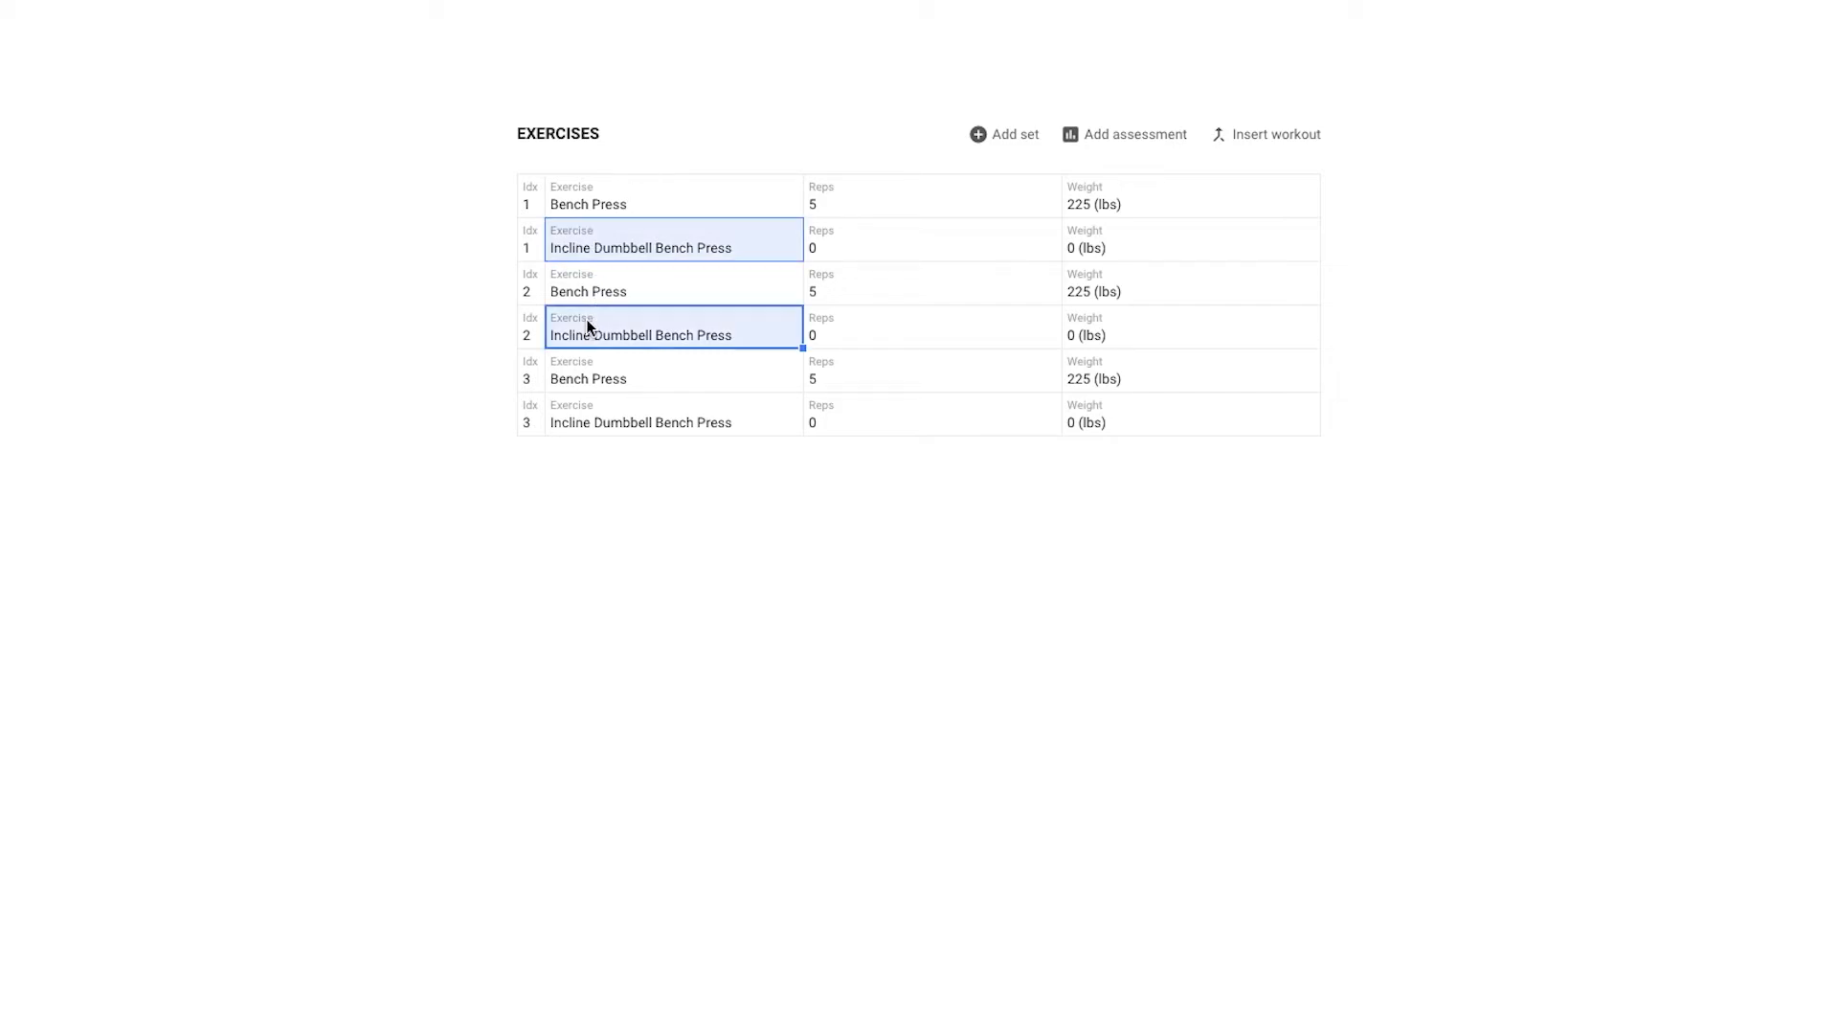
ctrl+click(616, 426)
right_click(660, 243)
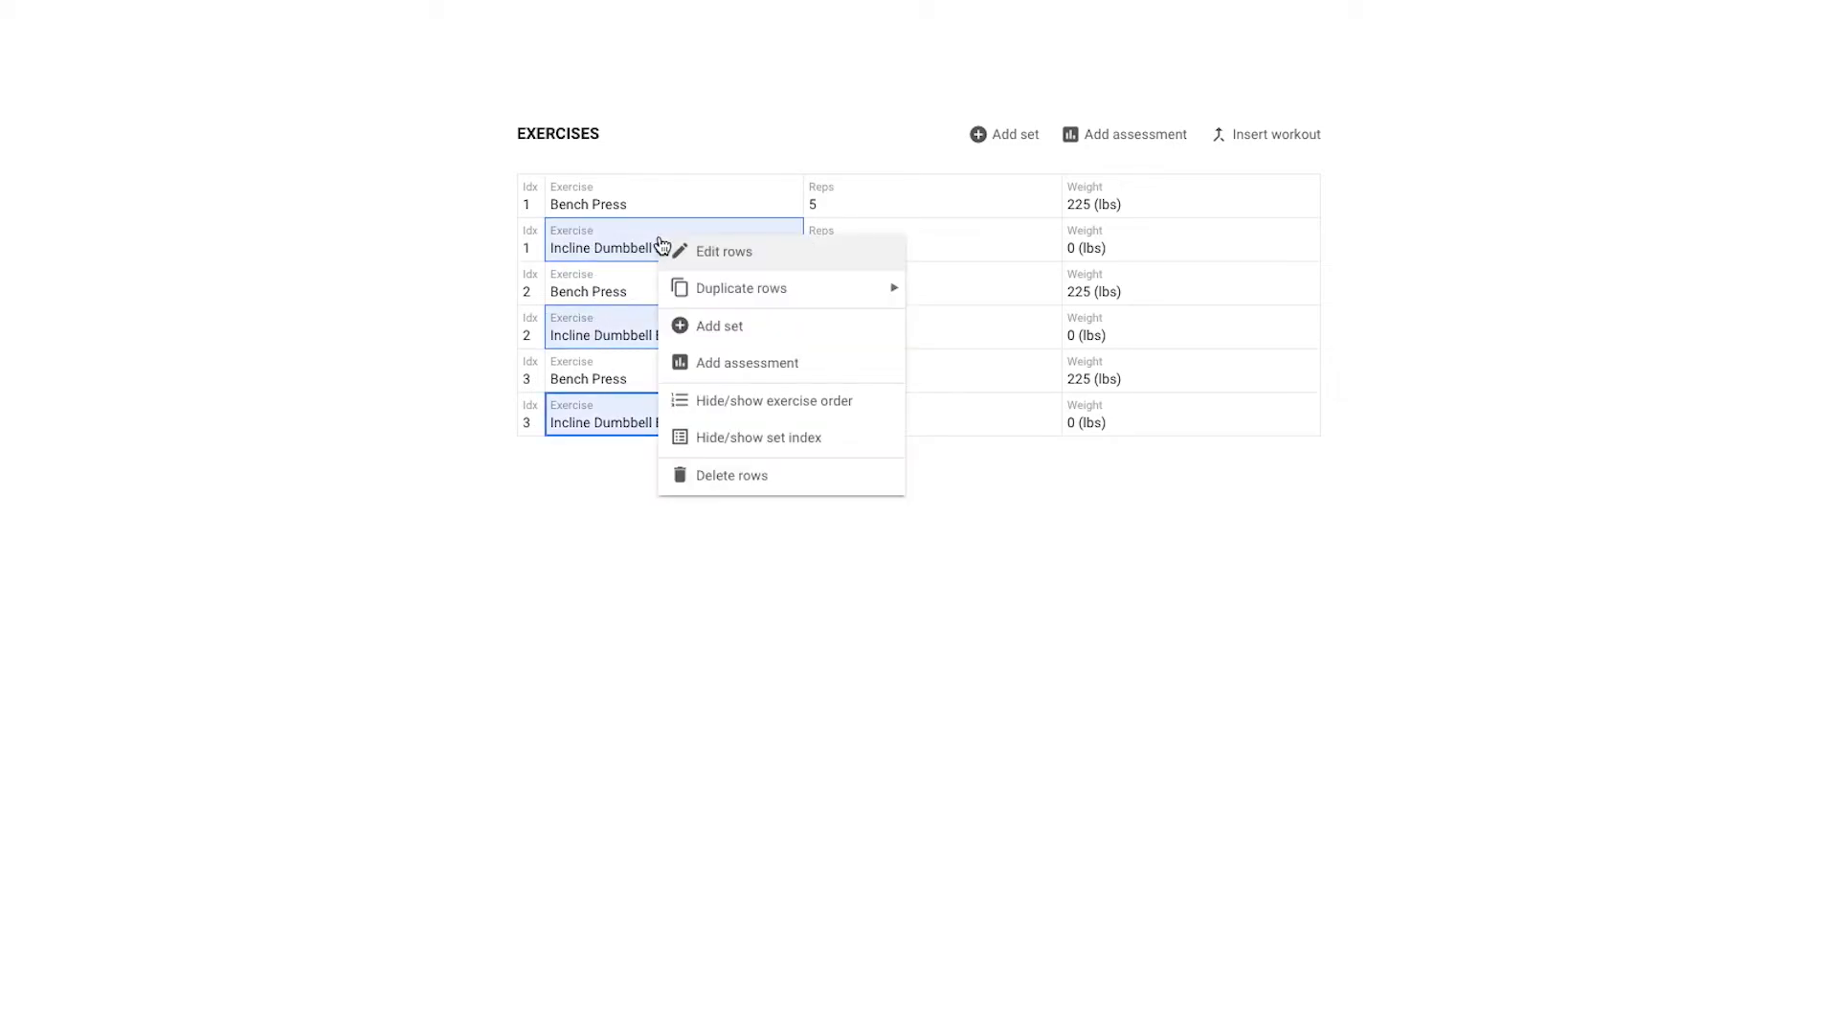
click(772, 478)
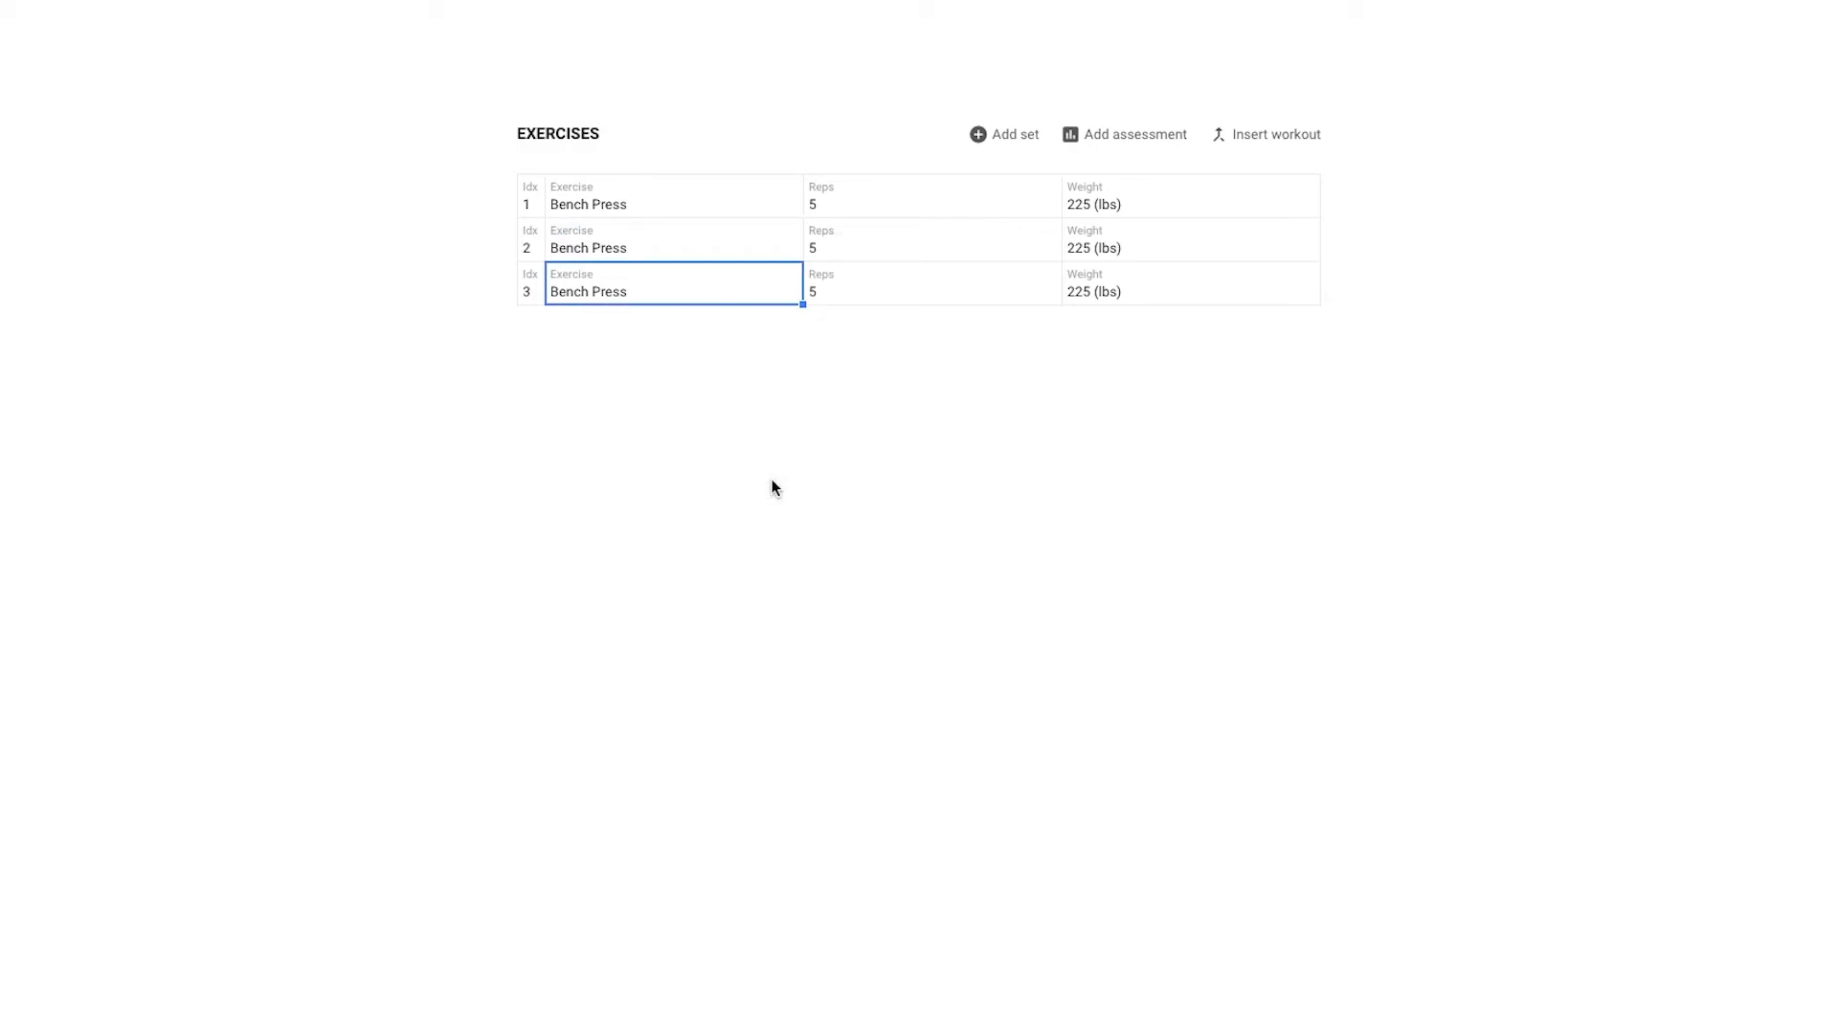
click(772, 479)
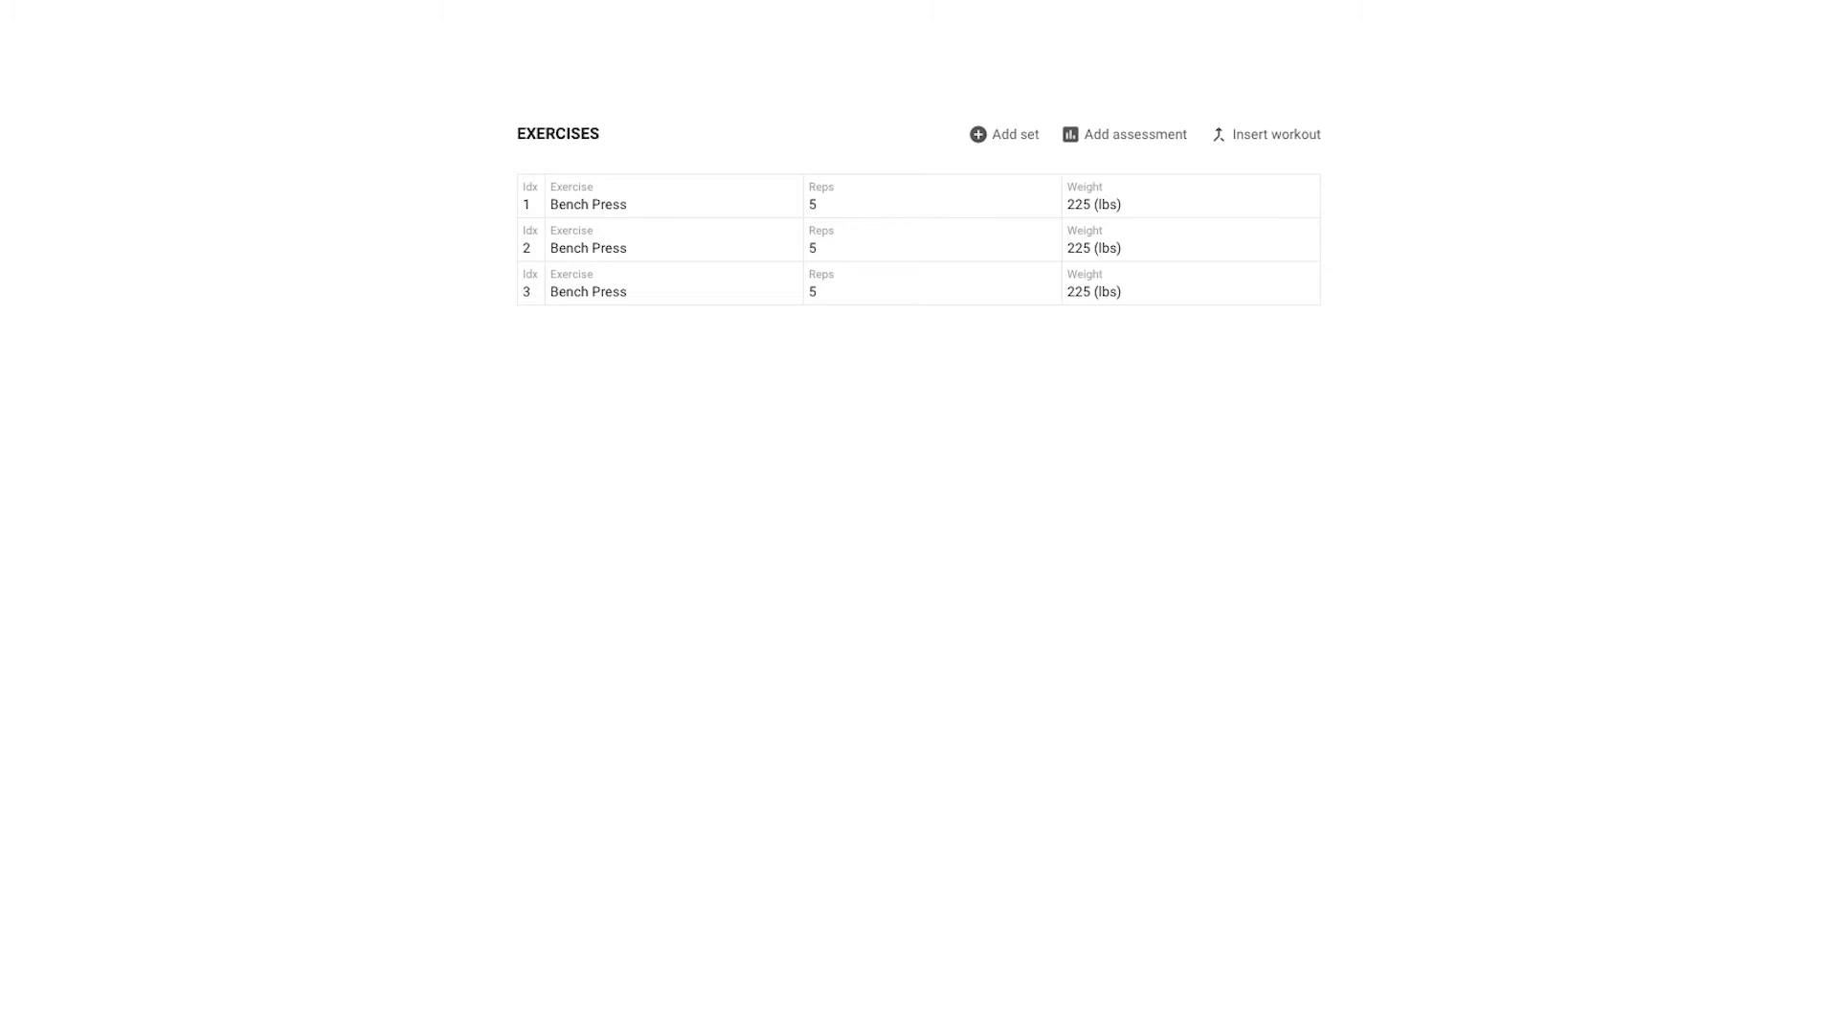
Step: Make the weight of all three Bench Press rows KPI-based at once, keeping KPI type Relative and KPI Auto
drag(624, 204, 624, 266)
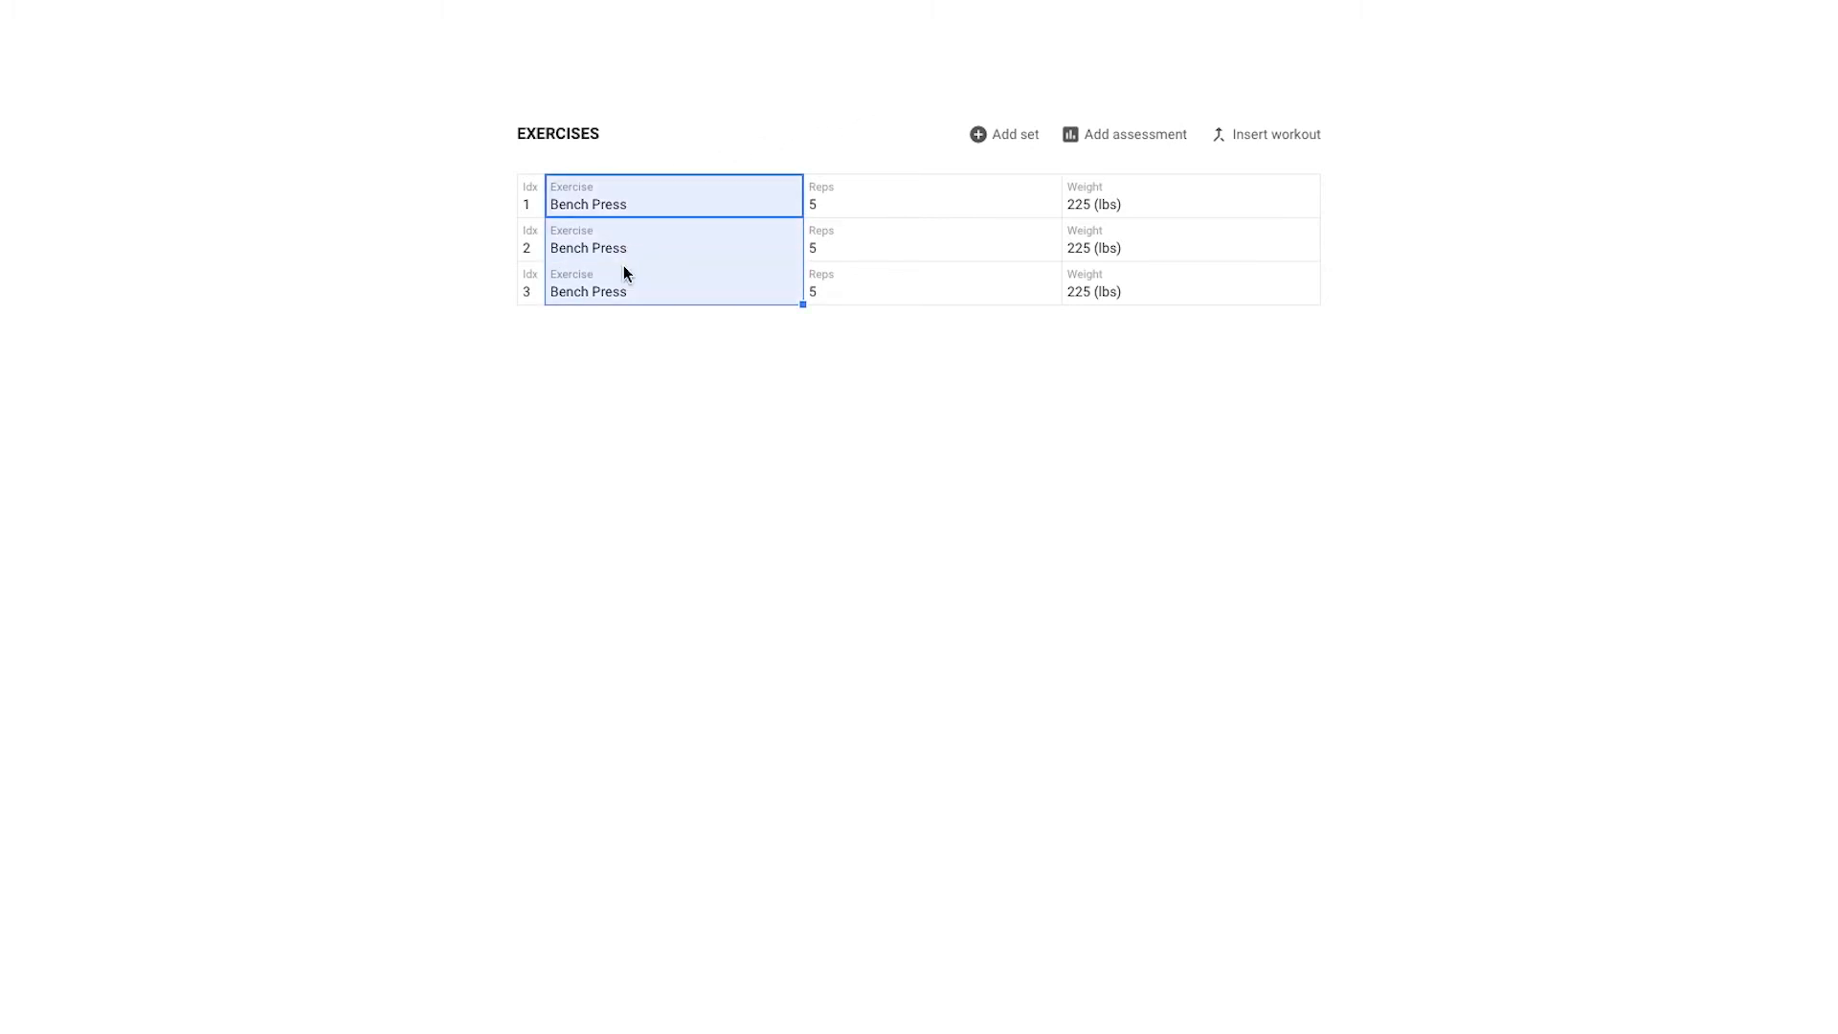
right_click(623, 272)
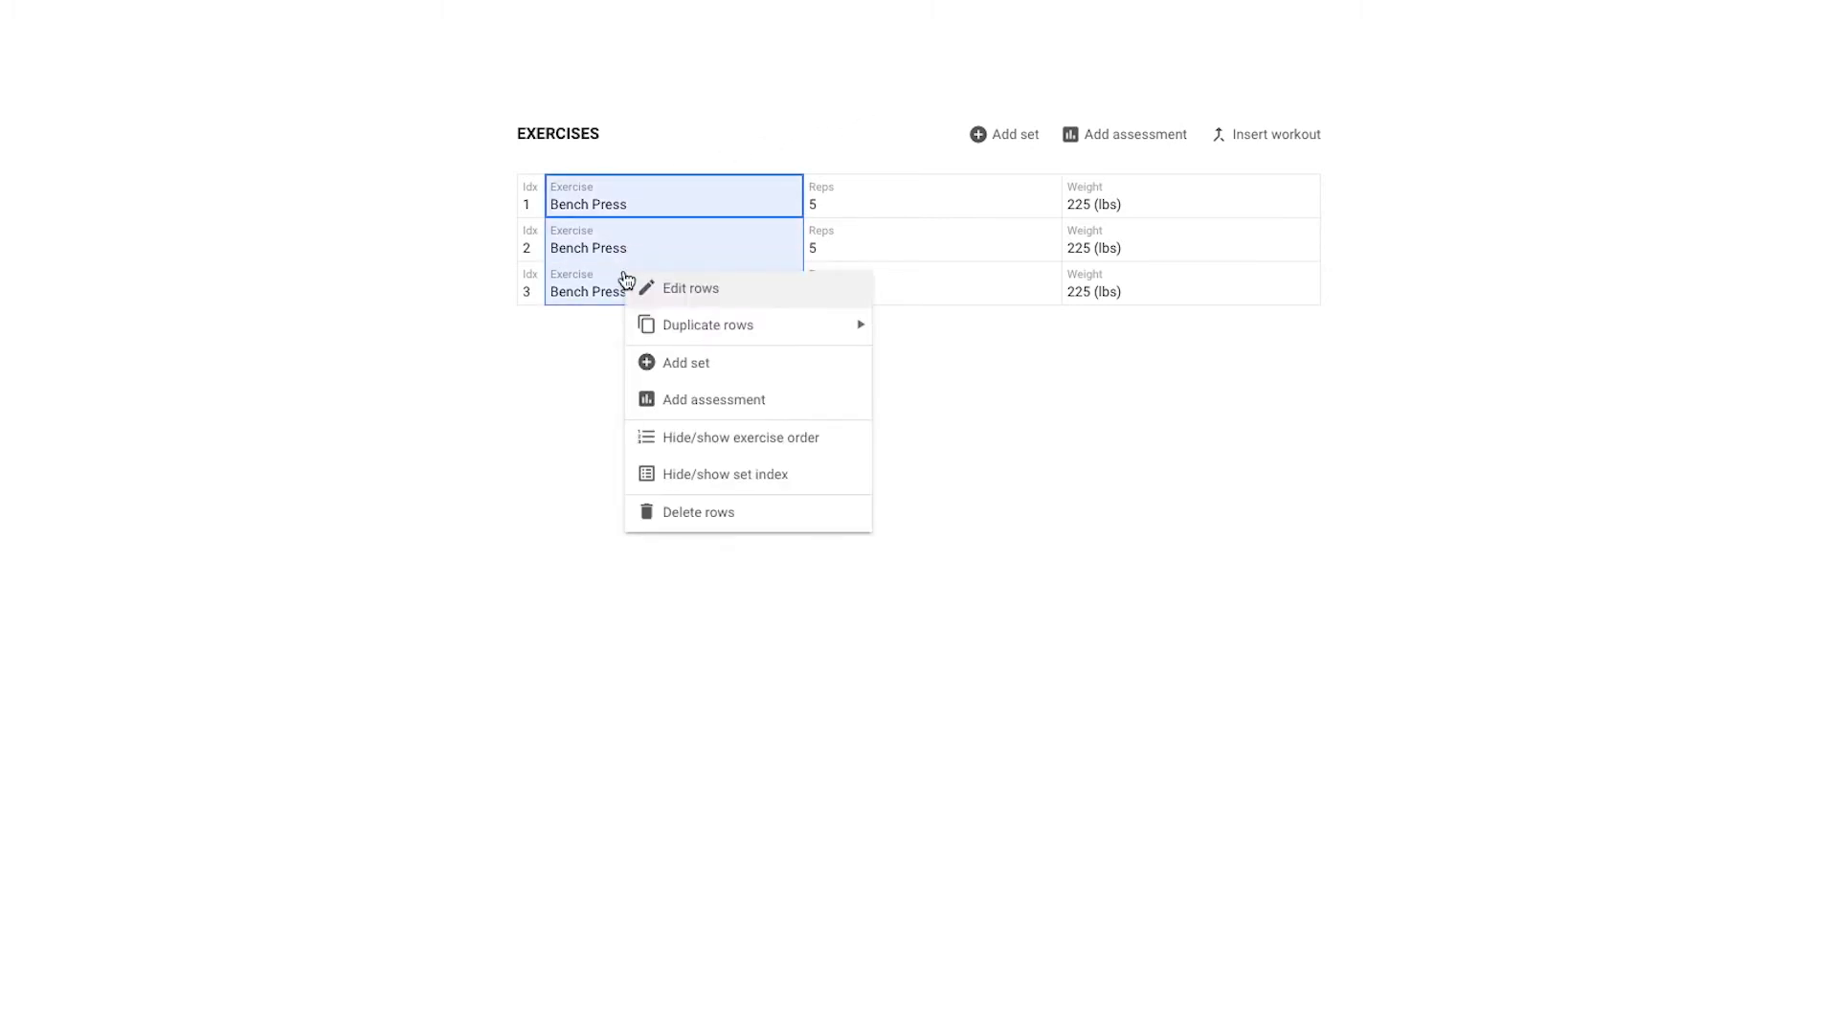
click(673, 286)
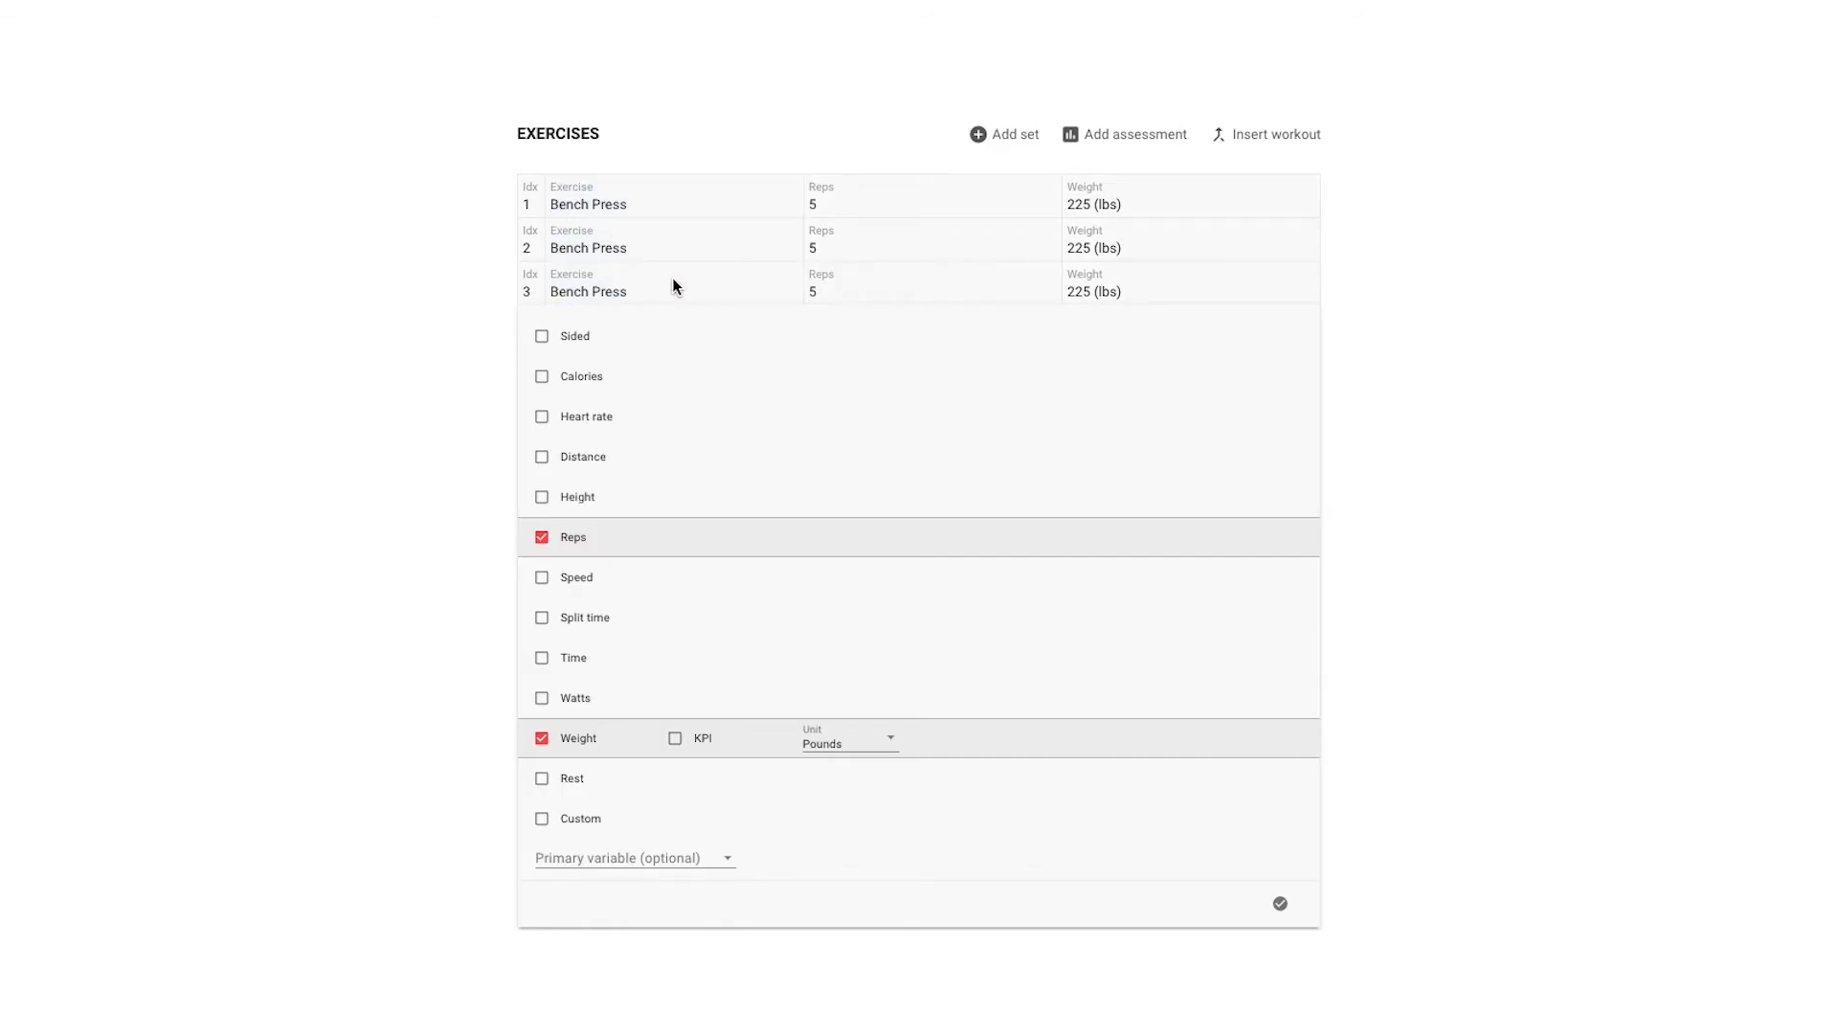
click(675, 738)
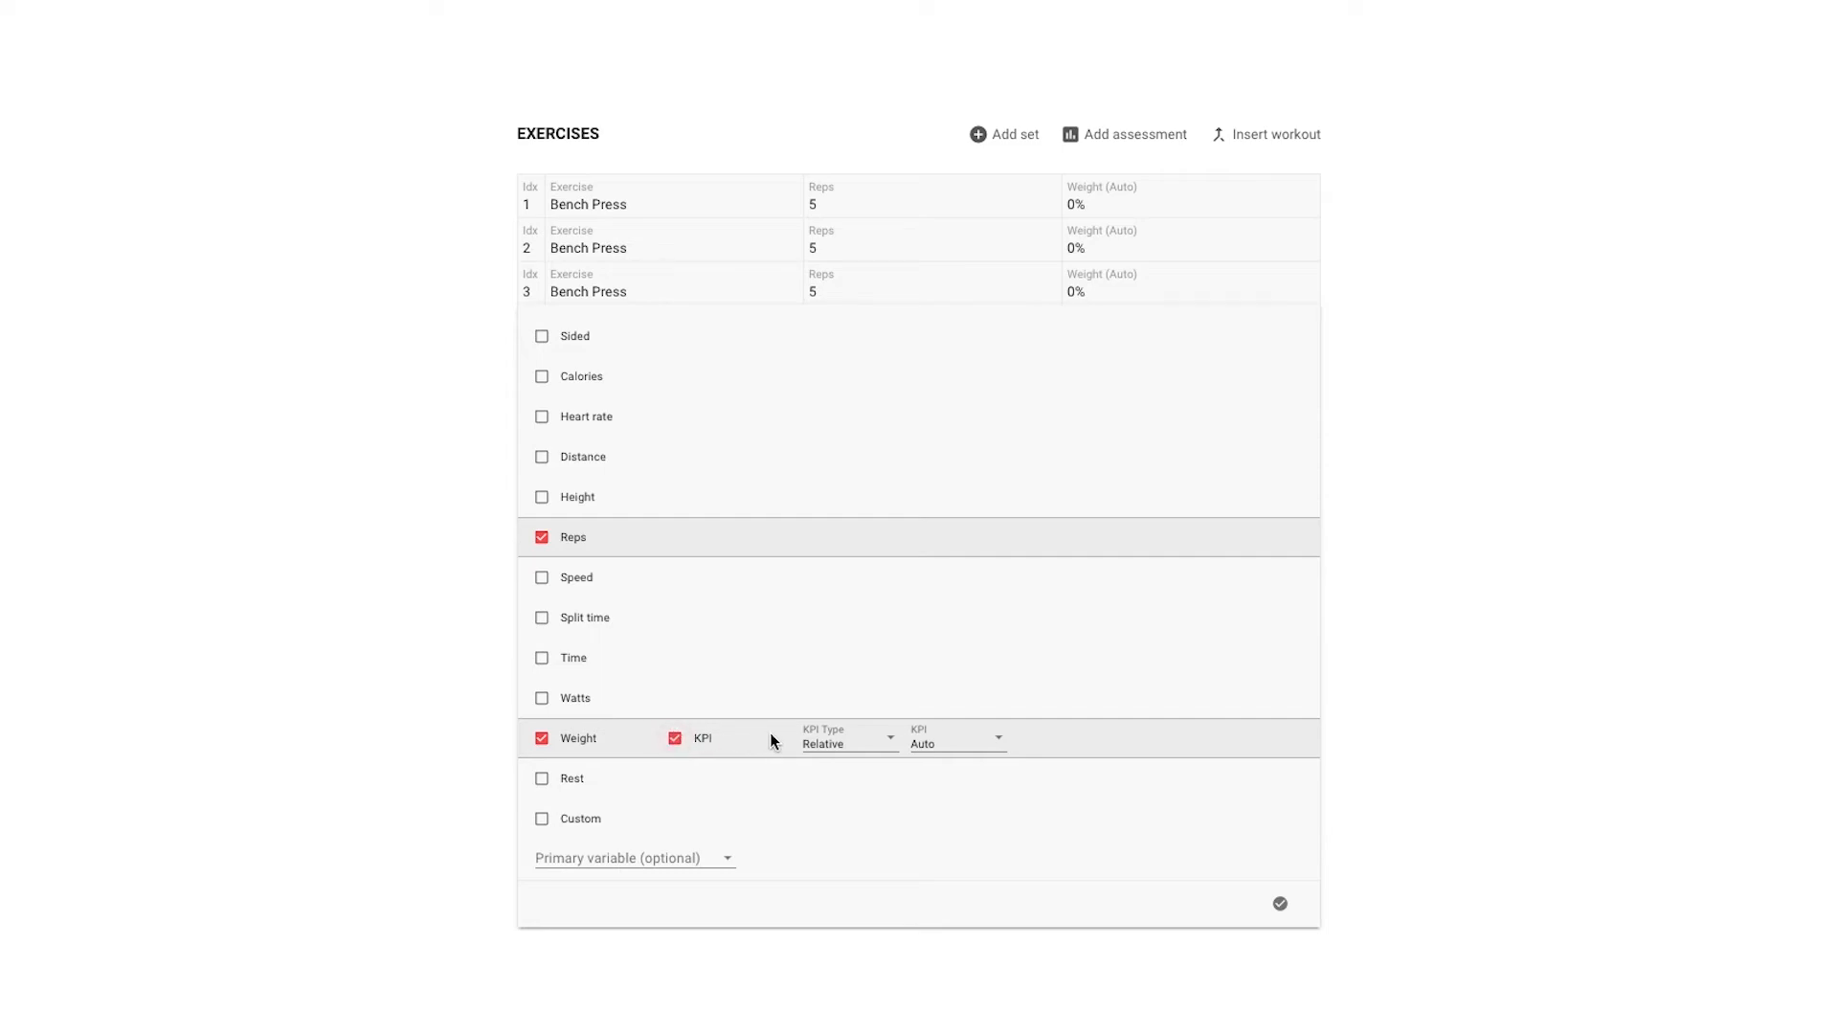
click(823, 744)
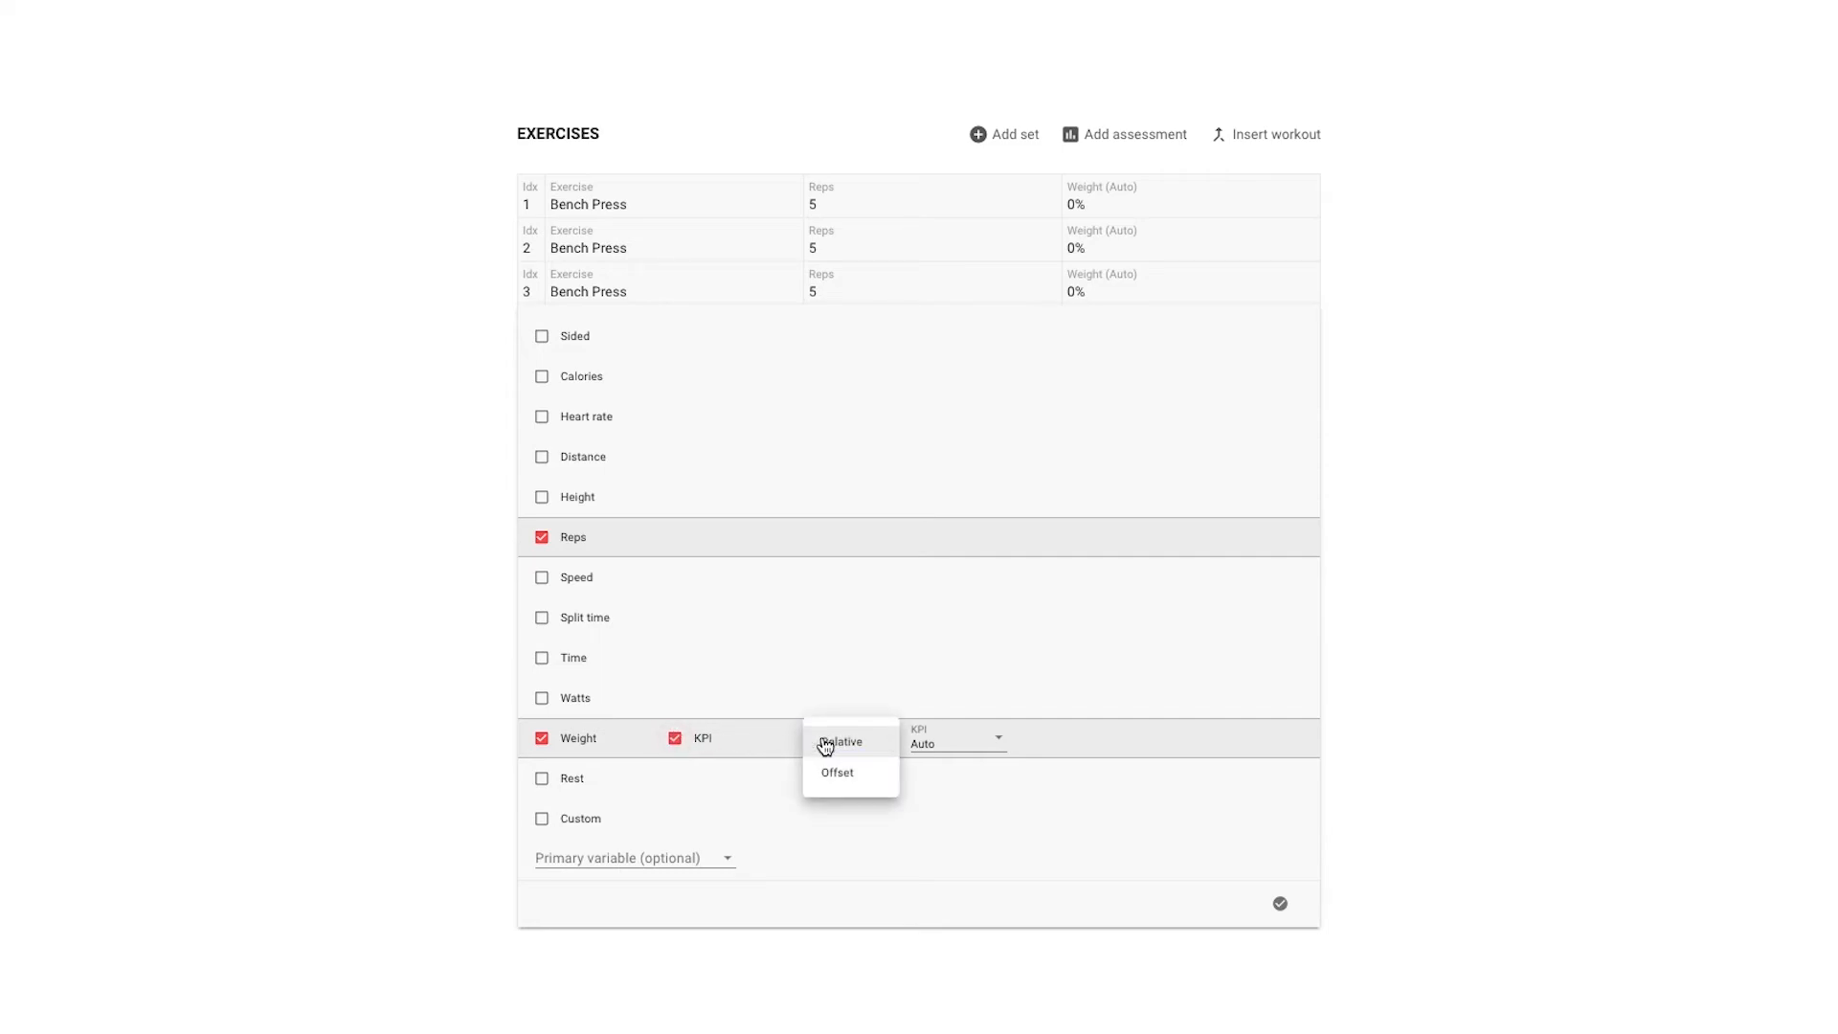
click(890, 754)
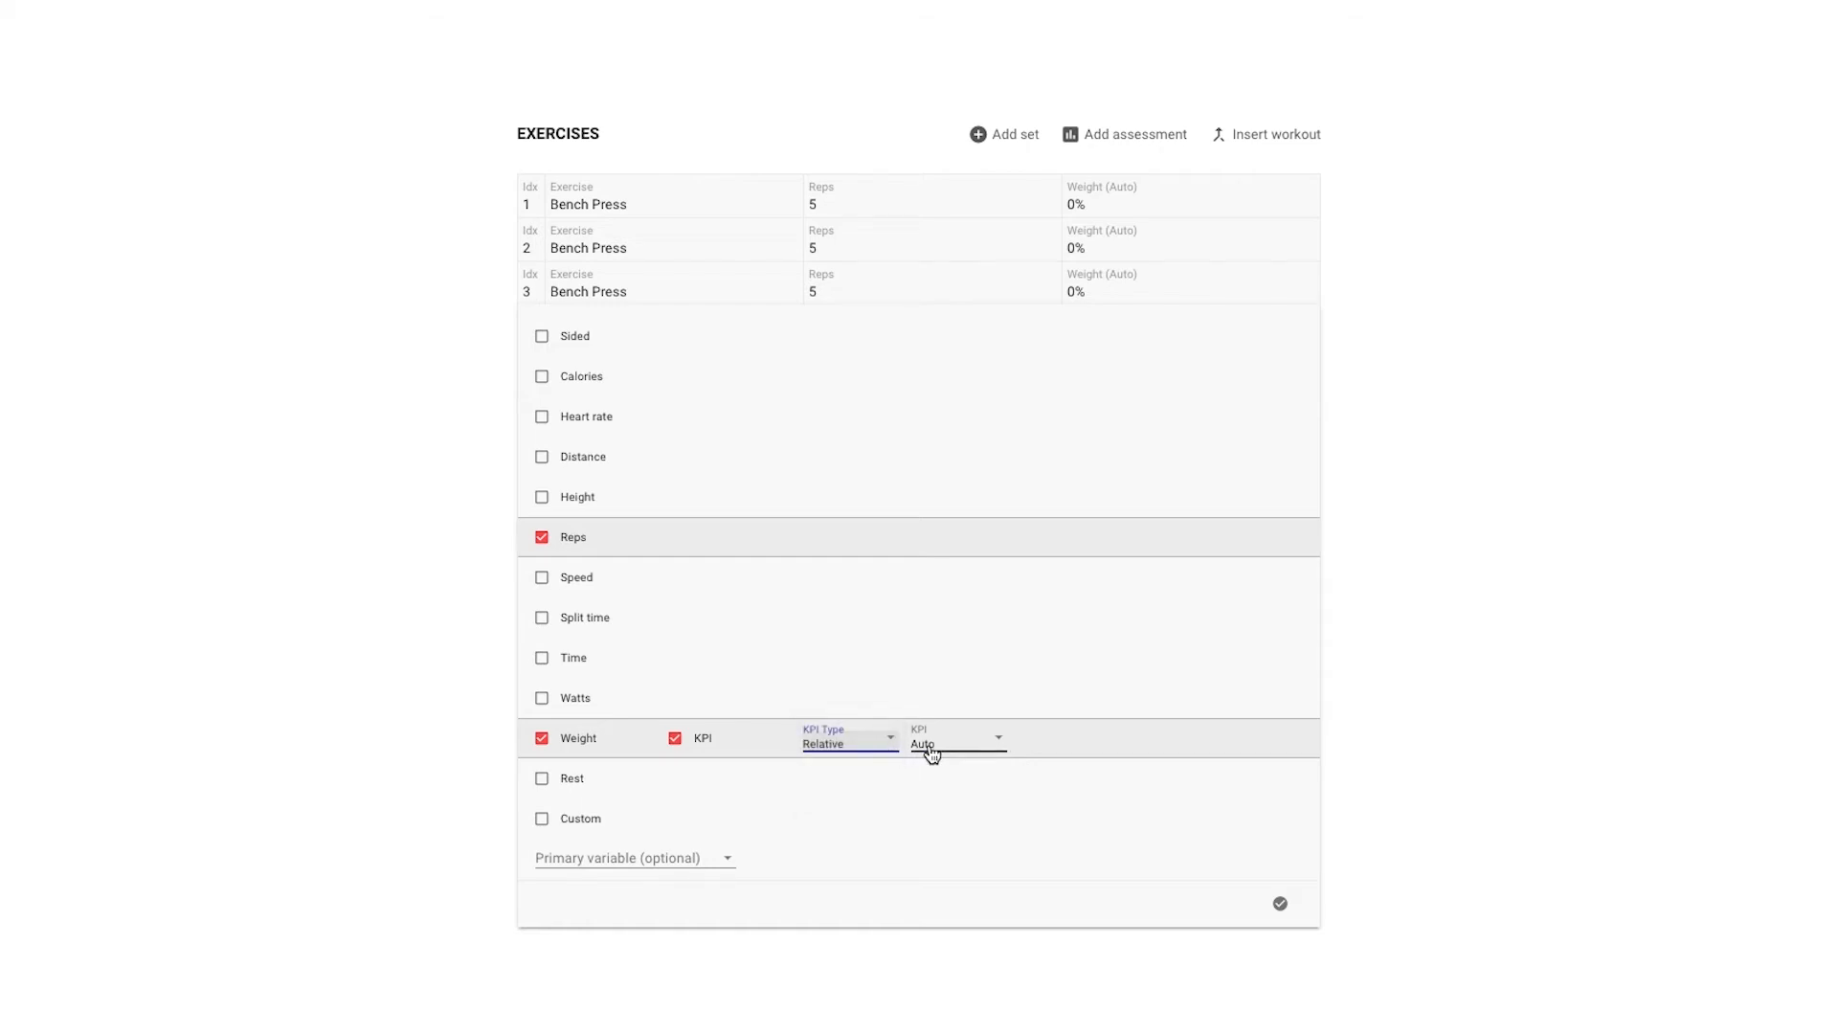
click(986, 751)
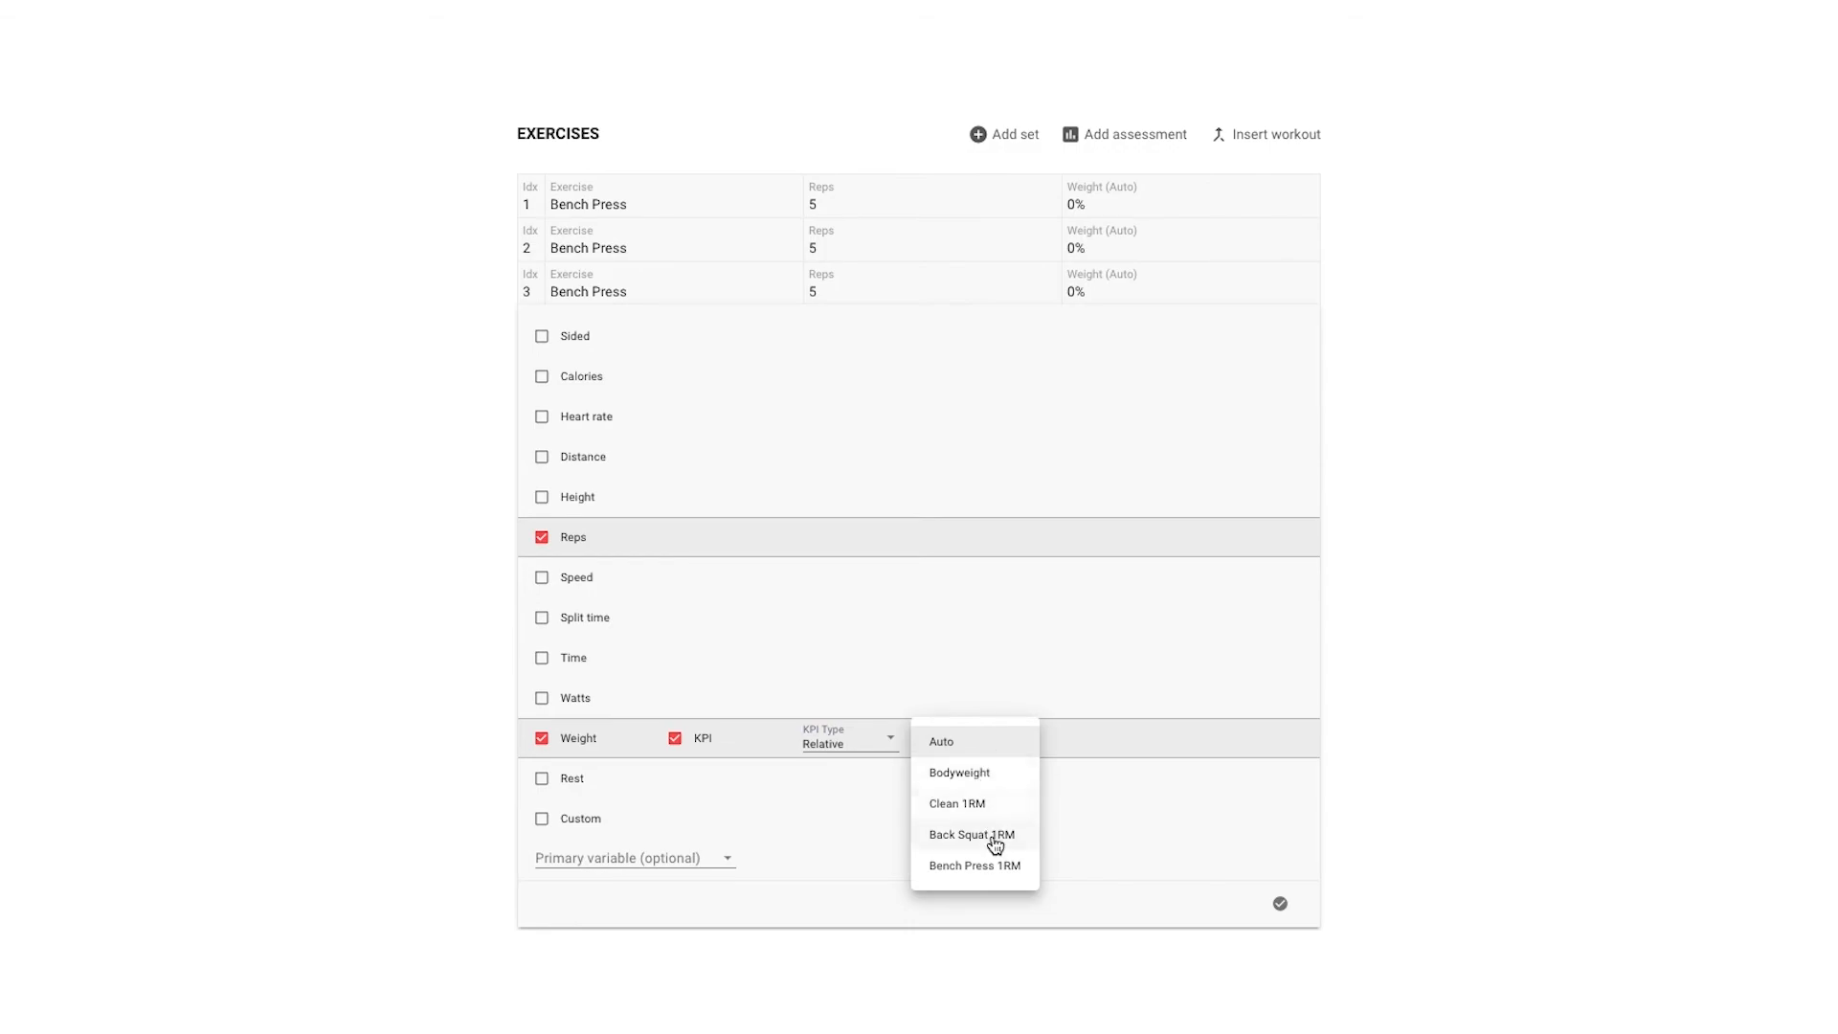
click(1002, 746)
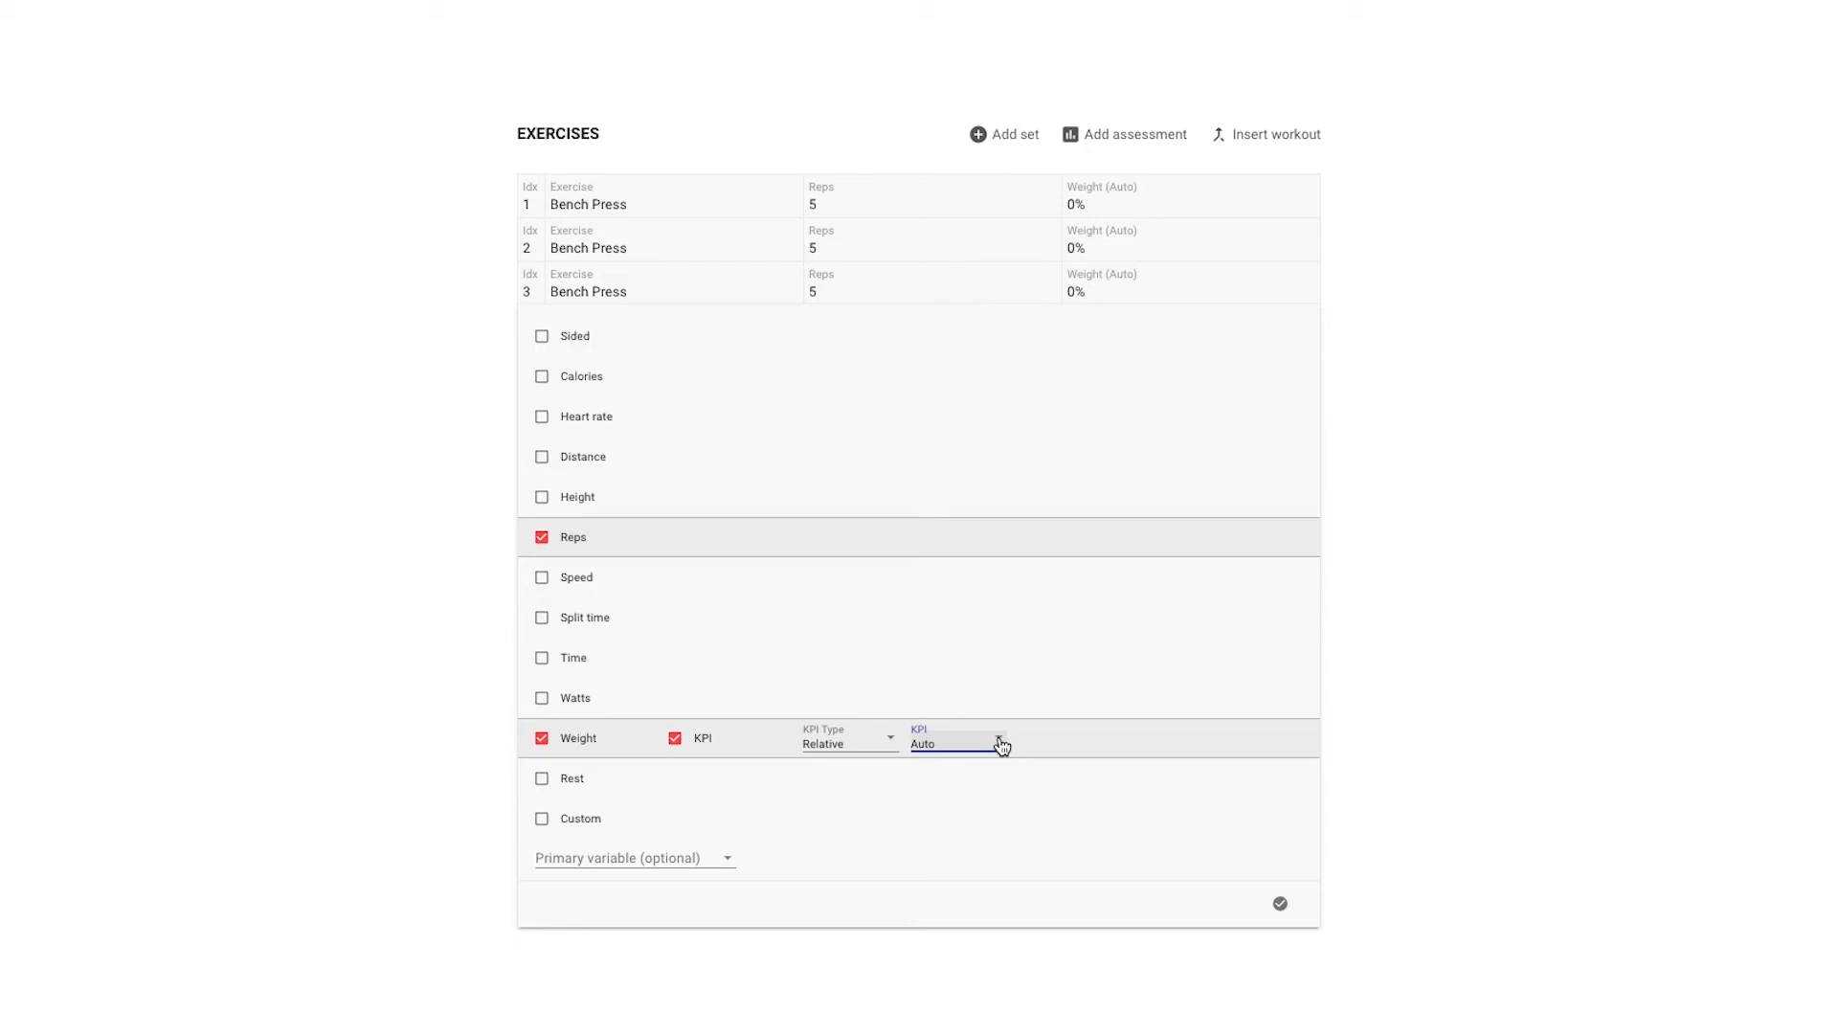
click(1268, 920)
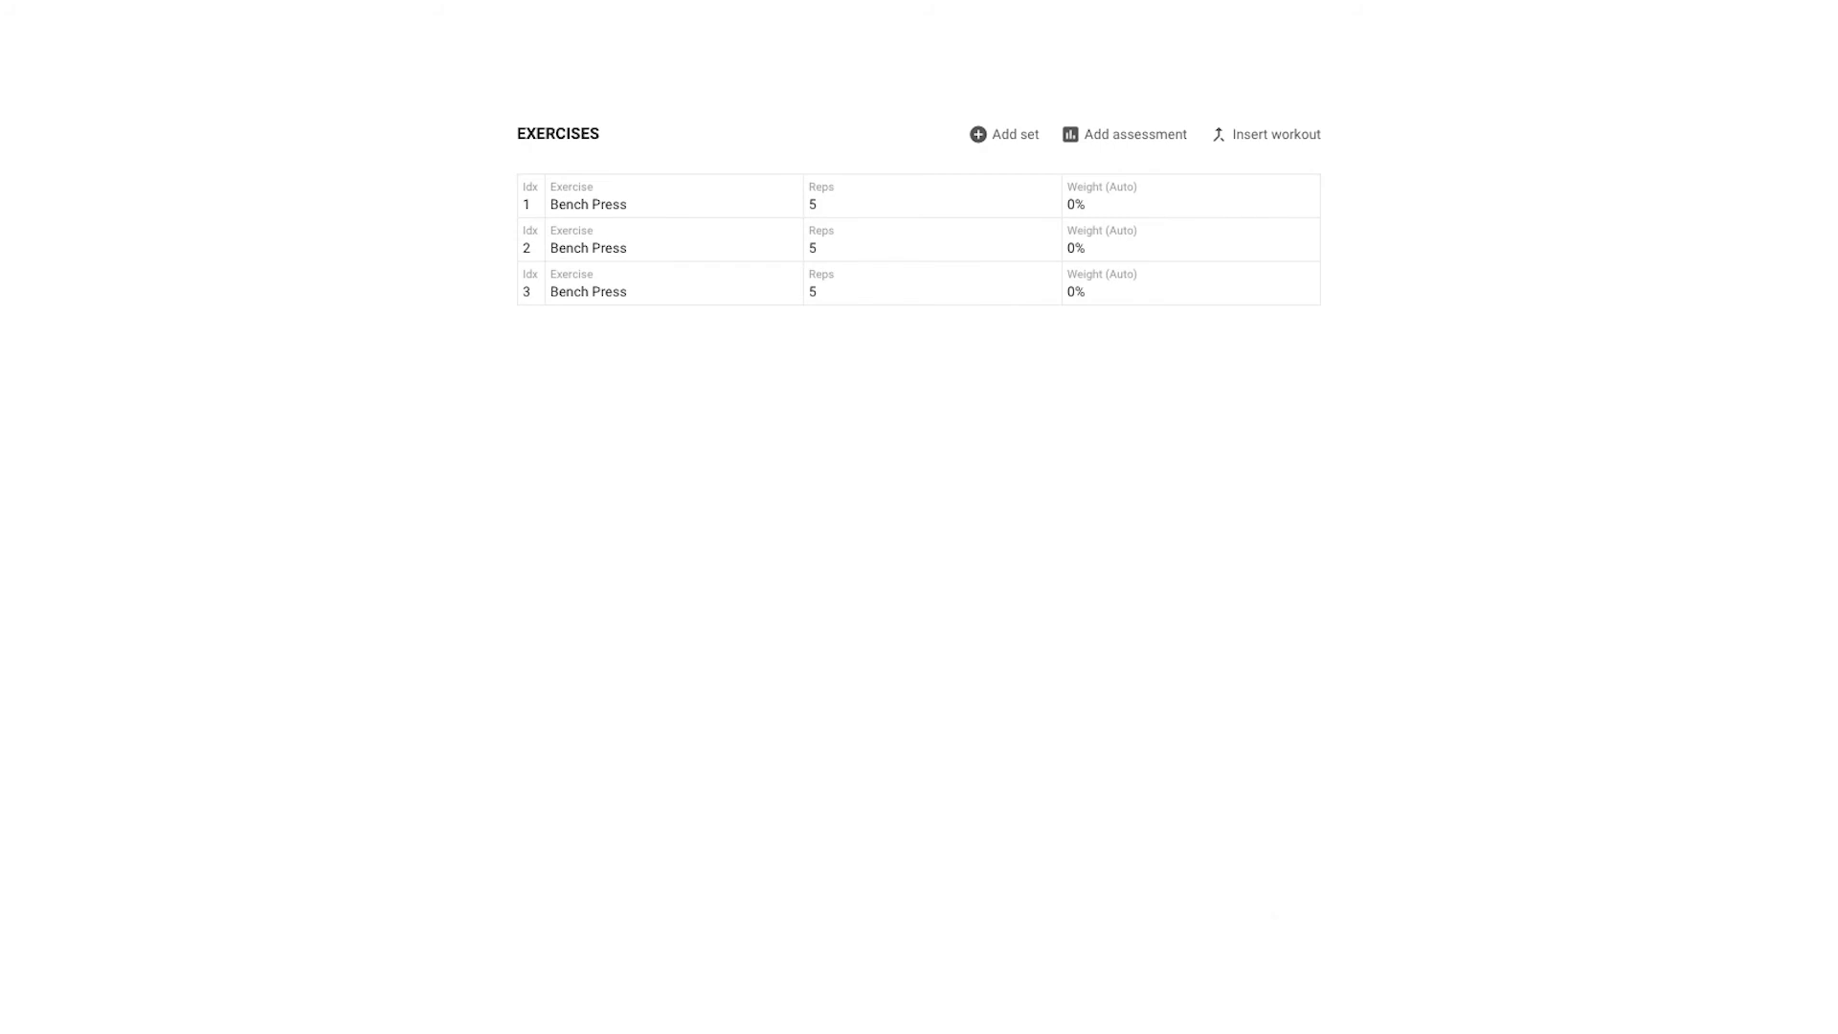
Step: Set the relative weights of Bench Press sets 1, 2 and 3 to 65%, 75% and 85%
click(1143, 189)
text(65)
key(Return)
text(75)
key(Return)
text(85)
key(Return)
click(928, 335)
Step: Replace the exercise in all three Bench Press rows with Back Squat at once
drag(647, 203, 642, 263)
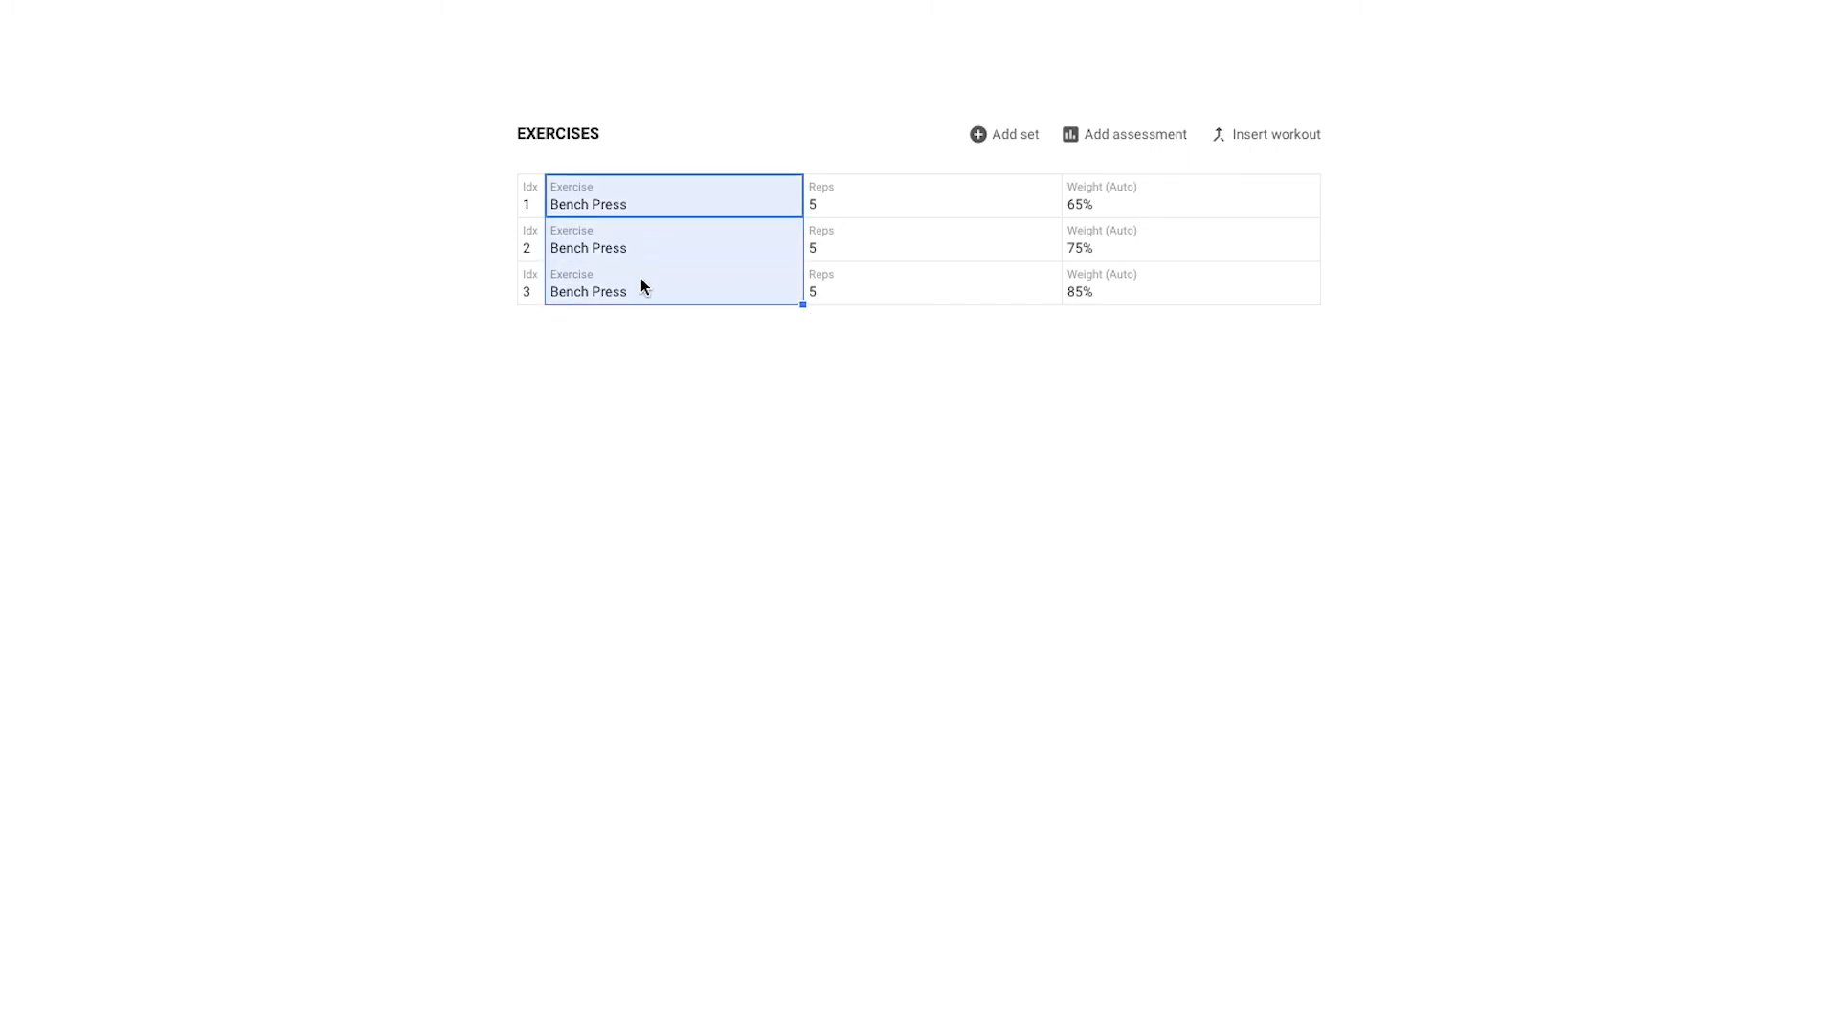
text(Back Squat)
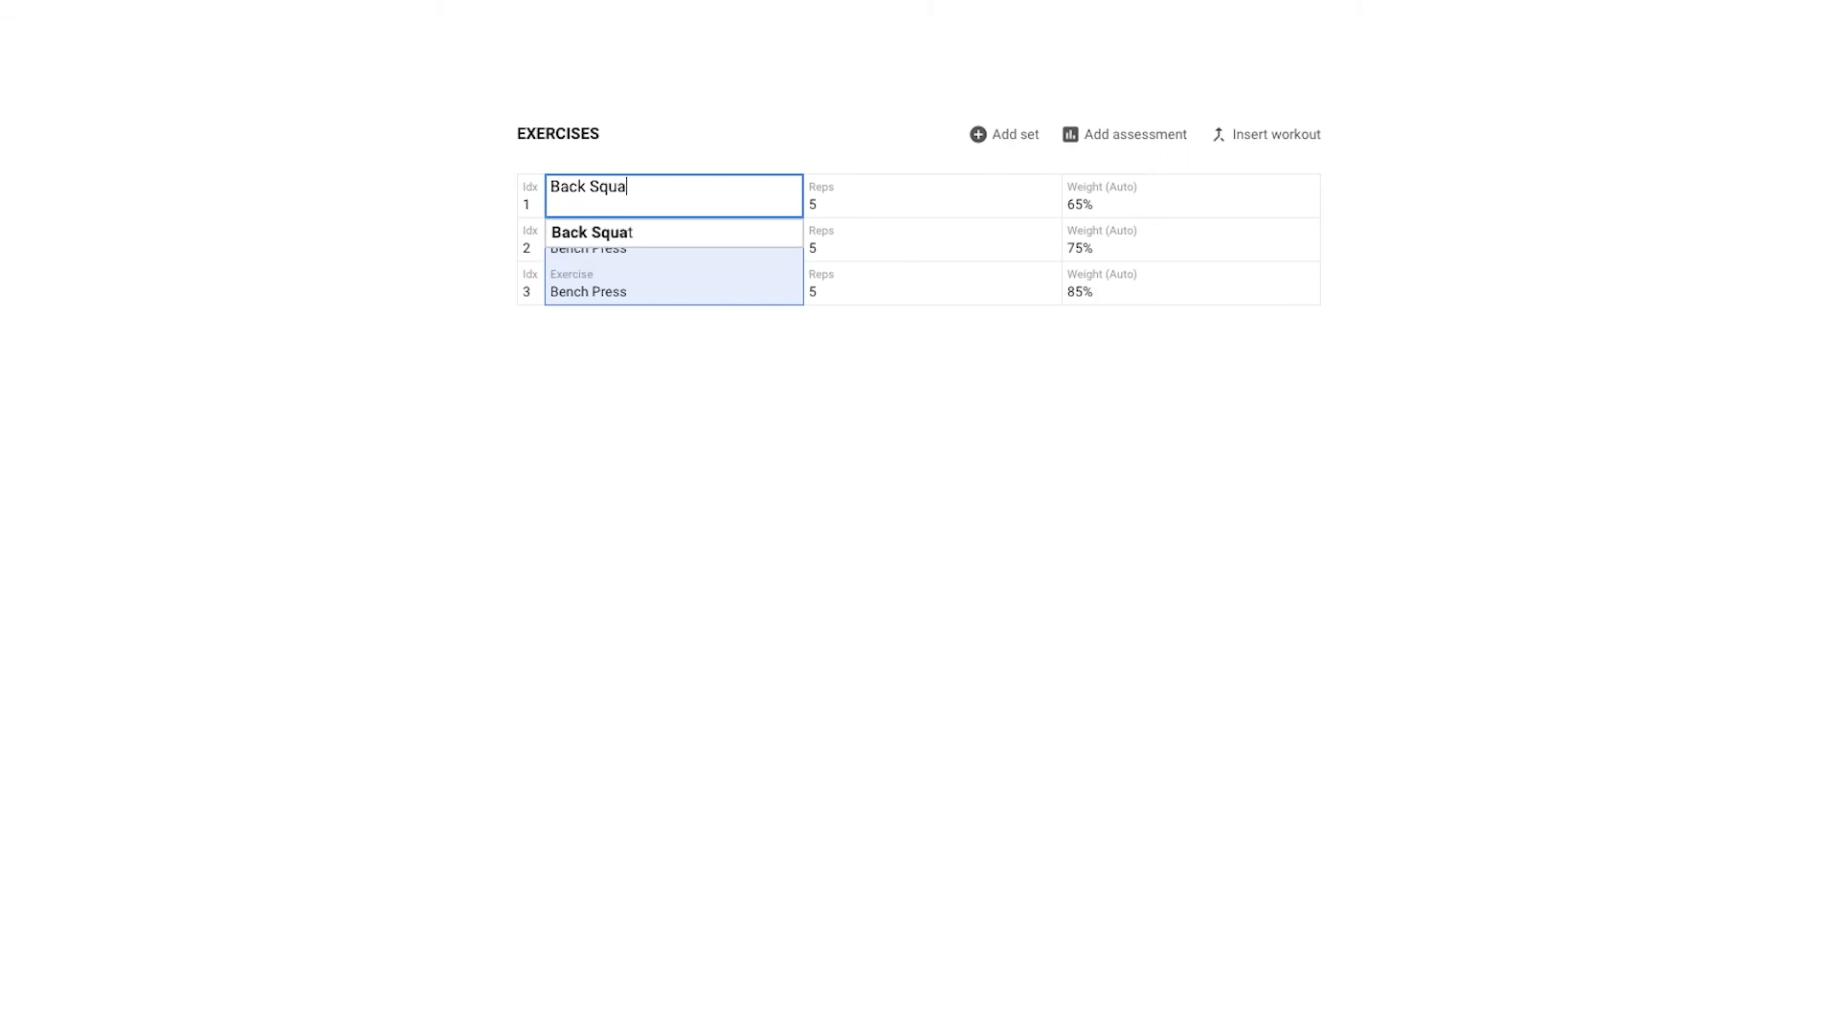
key(ctrl+Return)
click(661, 362)
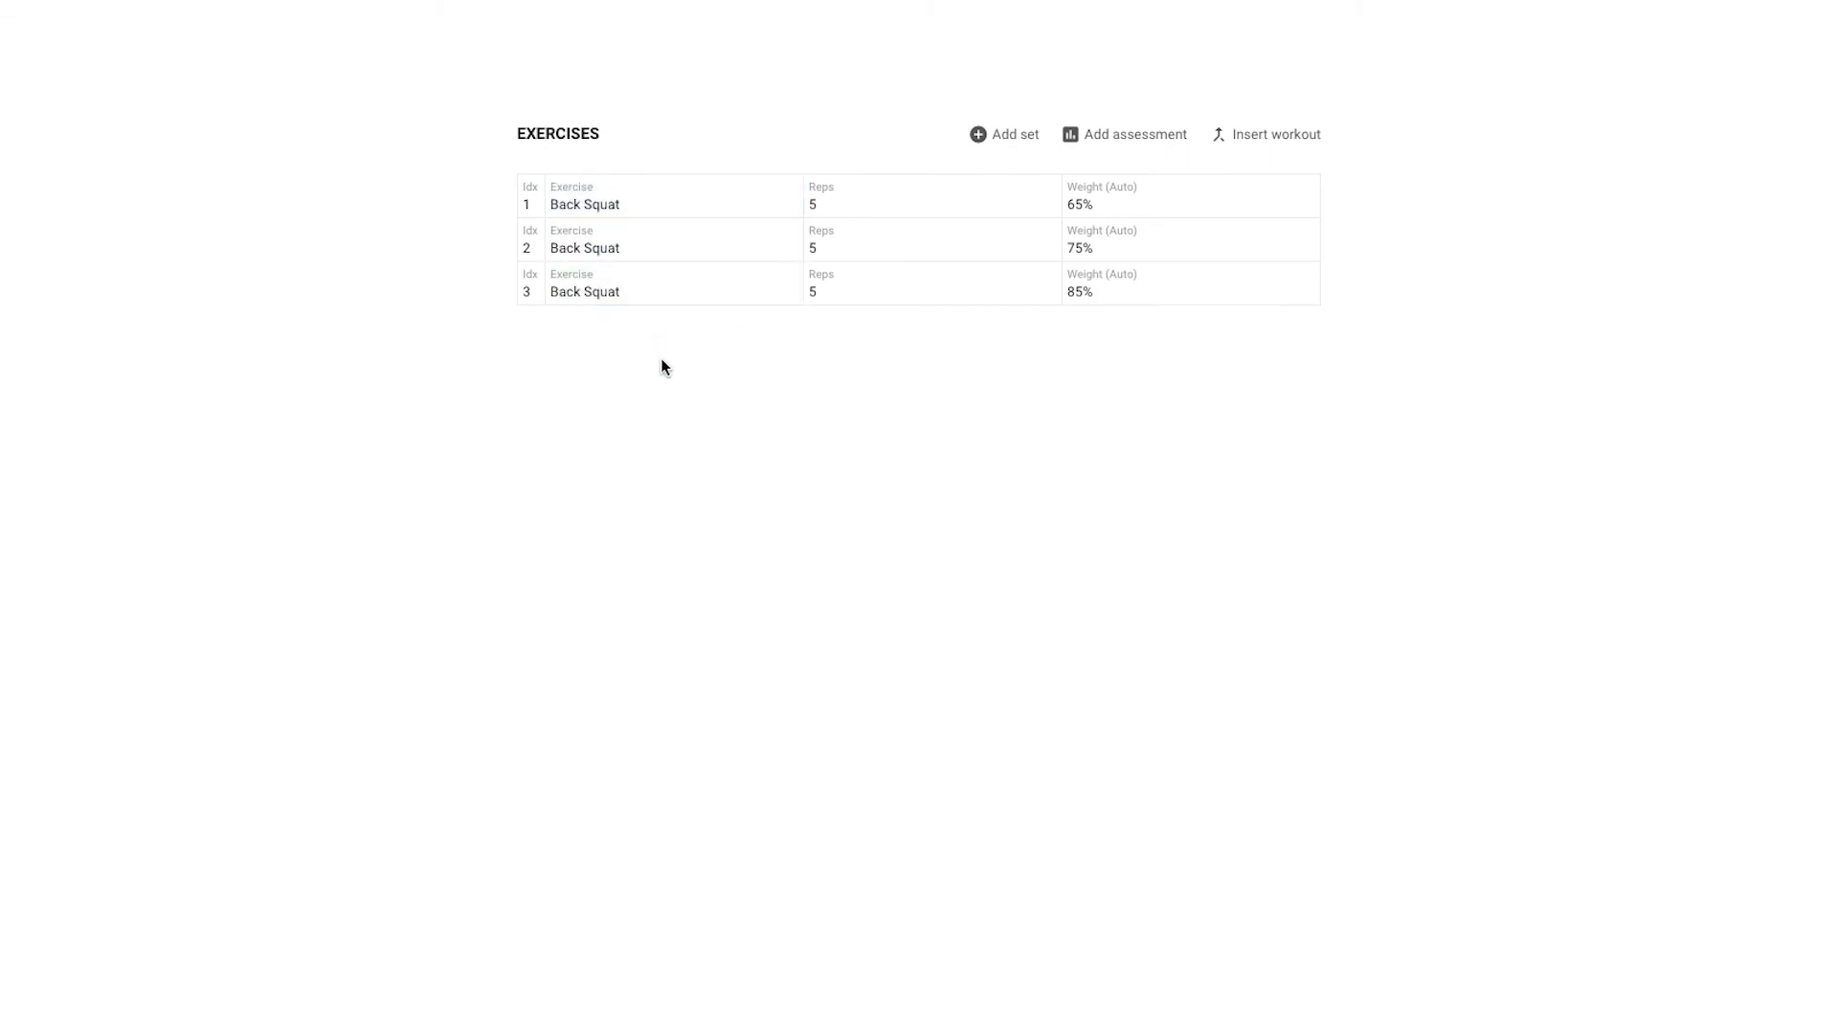